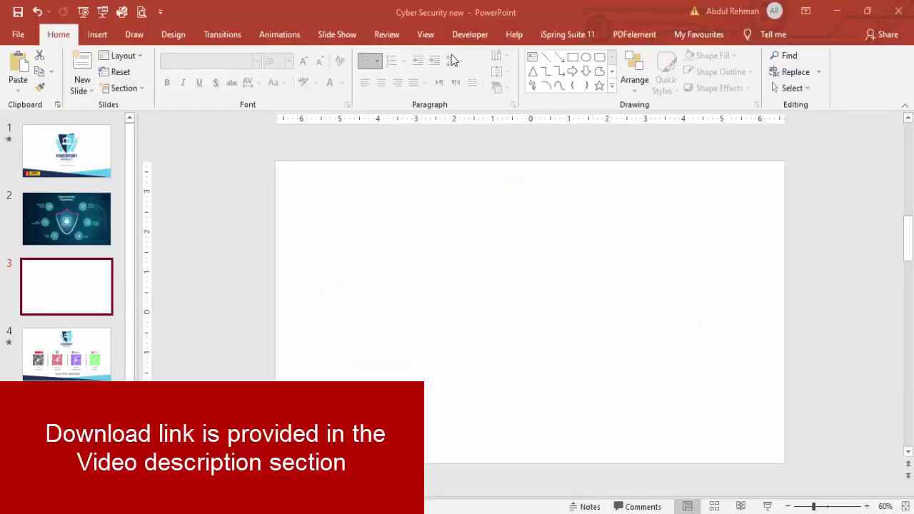
Step: Show the drawing guides and draw an isosceles triangle about 3.44" high and 3.42" wide near the middle of slide 3
{"action": "left_click", "coordinate": [426, 34]}
{"action": "left_click", "coordinate": [271, 88]}
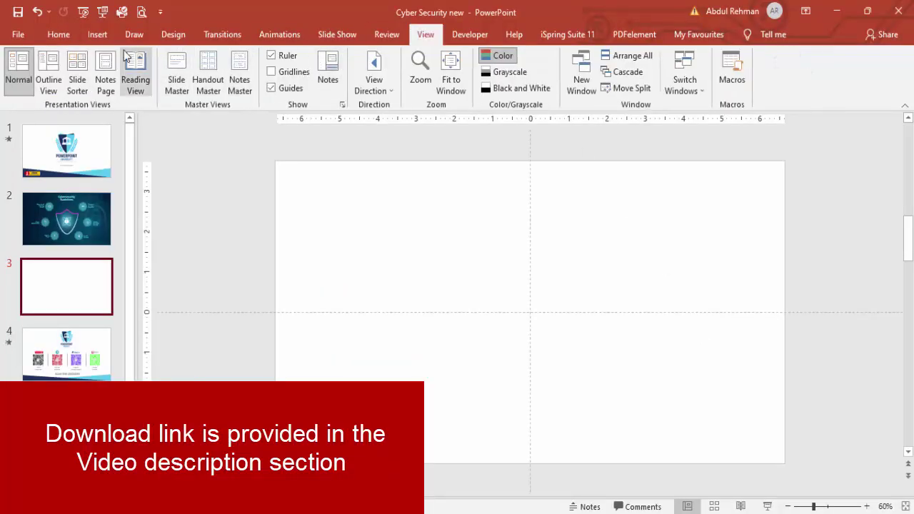
{"action": "left_click", "coordinate": [98, 34]}
{"action": "left_click", "coordinate": [214, 74]}
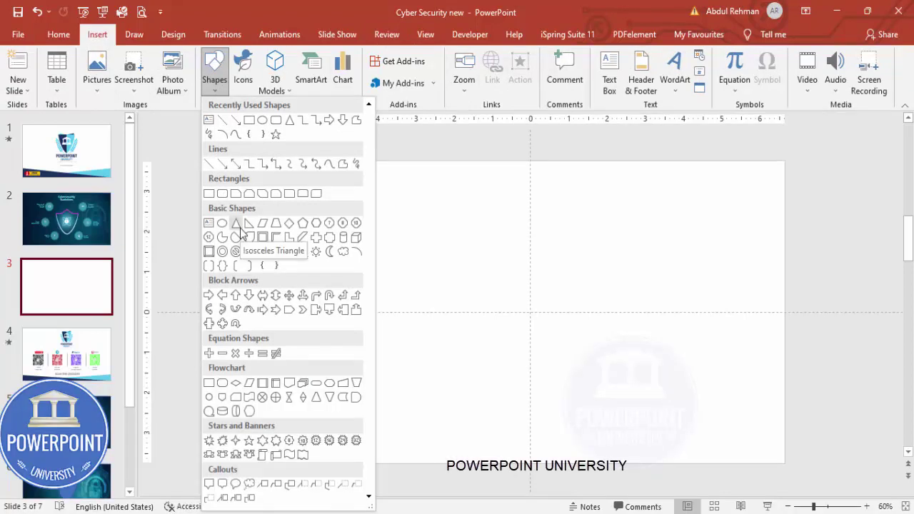
{"action": "left_click", "coordinate": [238, 224]}
{"action": "left_click_drag", "start_coordinate": [473, 241], "coordinate": [604, 380]}
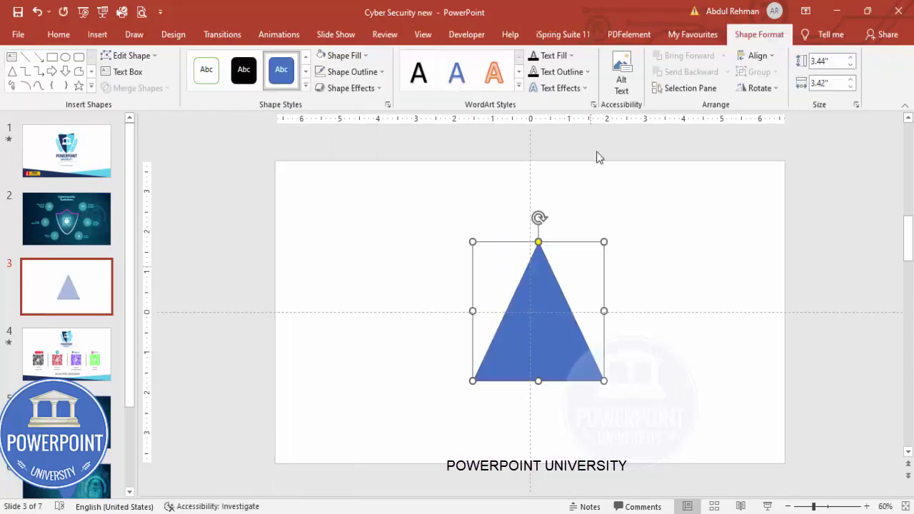
Step: Remove the triangle's outline and centre it on the slide both horizontally and vertically
{"action": "left_click", "coordinate": [371, 71]}
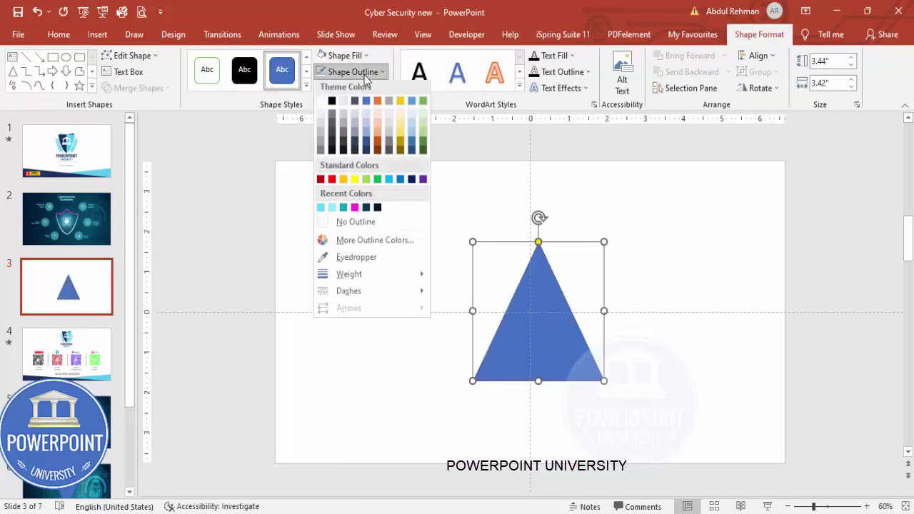
{"action": "left_click", "coordinate": [376, 225]}
{"action": "left_click", "coordinate": [757, 56]}
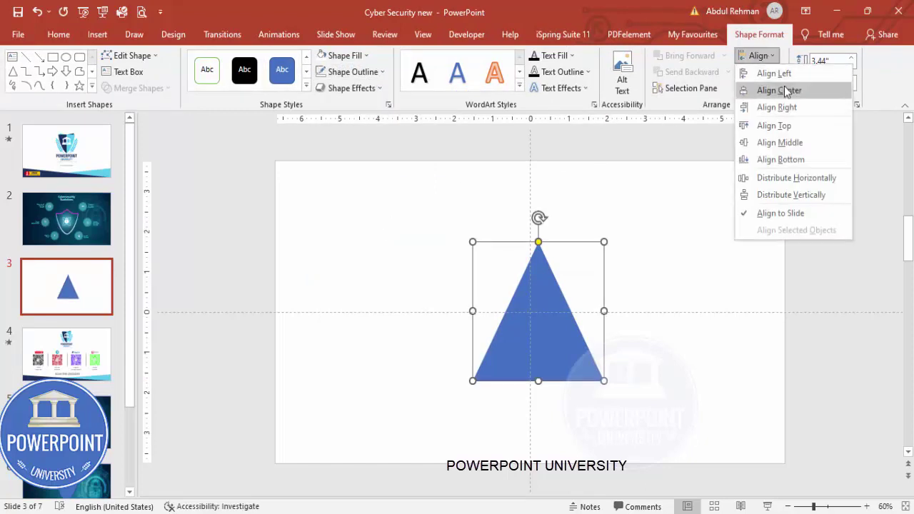
{"action": "left_click", "coordinate": [774, 90]}
{"action": "left_click", "coordinate": [758, 56]}
{"action": "left_click", "coordinate": [787, 142]}
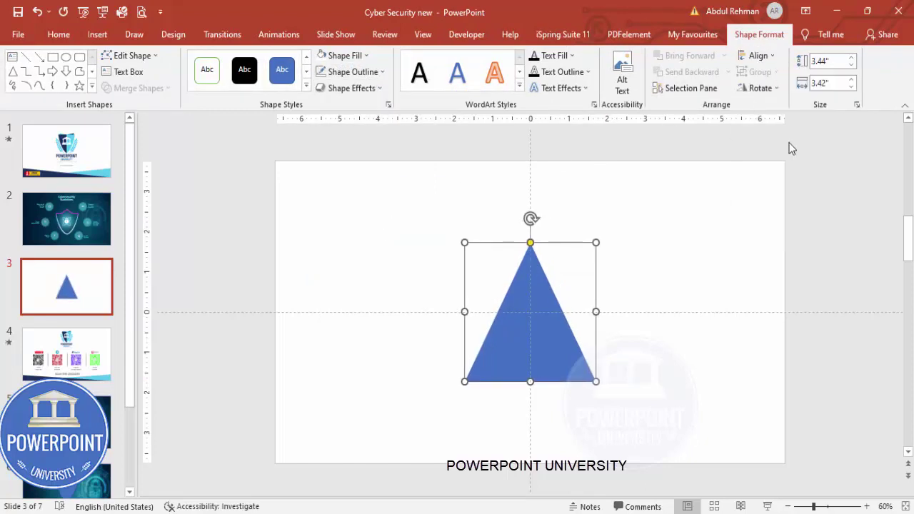
Step: Flip the triangle vertically and edit its points to bow the lower part of its right edge outward
{"action": "left_click", "coordinate": [759, 88]}
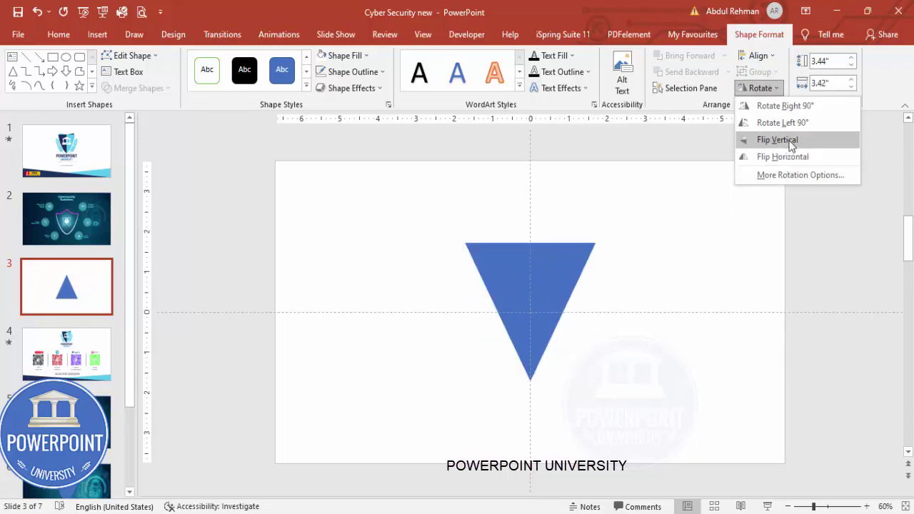
{"action": "left_click", "coordinate": [790, 142]}
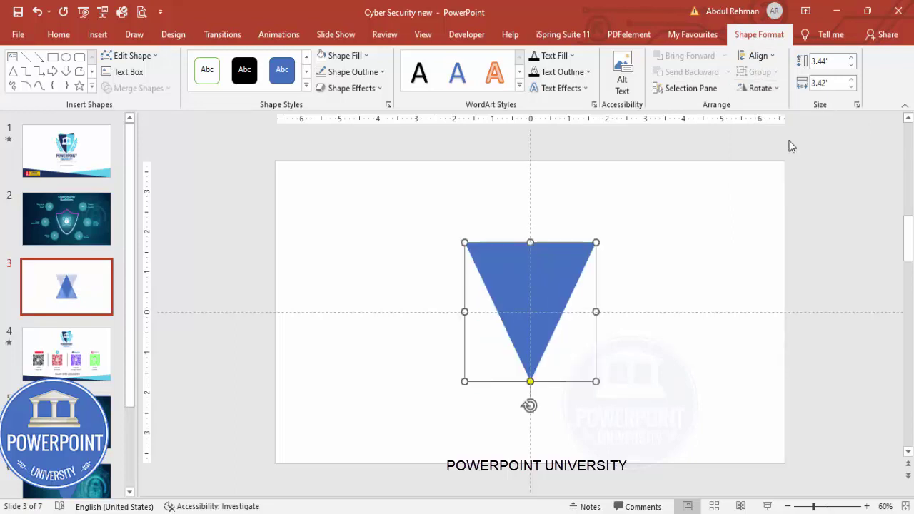
{"action": "right_click", "coordinate": [561, 279]}
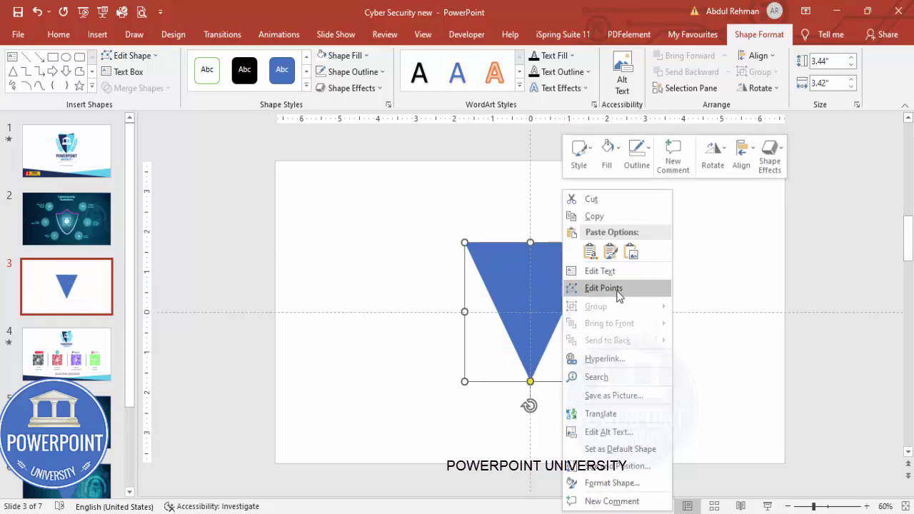
{"action": "left_click", "coordinate": [592, 288]}
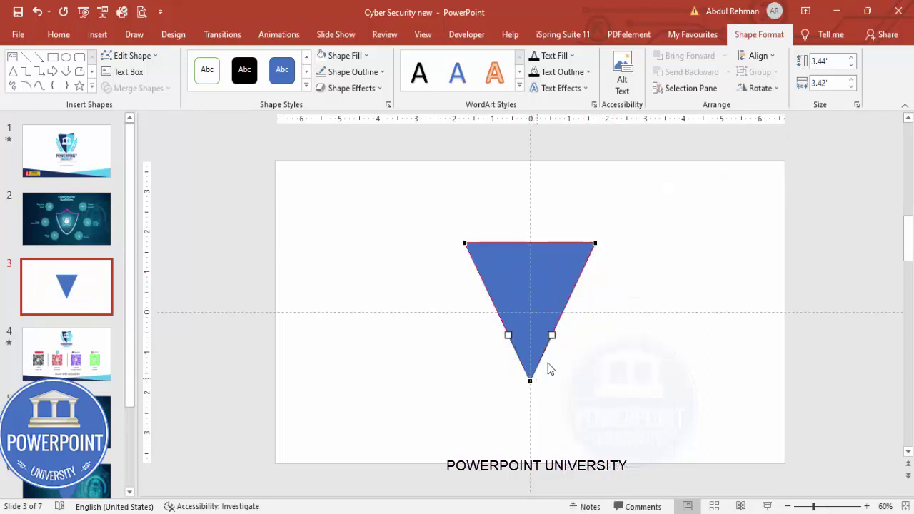
{"action": "left_click_drag", "start_coordinate": [550, 337], "coordinate": [574, 360]}
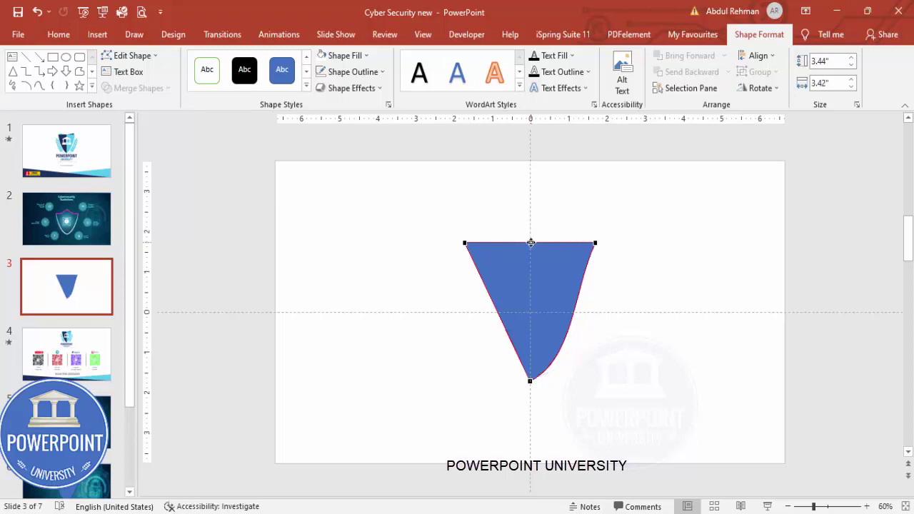
Step: Add a midpoint to the top edge, raise it into a peak about 4.12" above the tip, and curve the right shoulder and side
{"action": "right_click", "coordinate": [531, 242]}
{"action": "left_click", "coordinate": [559, 250]}
{"action": "mouse_move", "coordinate": [531, 242]}
{"action": "left_mouse_down"}
{"action": "mouse_move", "coordinate": [530, 215]}
{"action": "mouse_move", "coordinate": [548, 244]}
{"action": "left_mouse_up"}
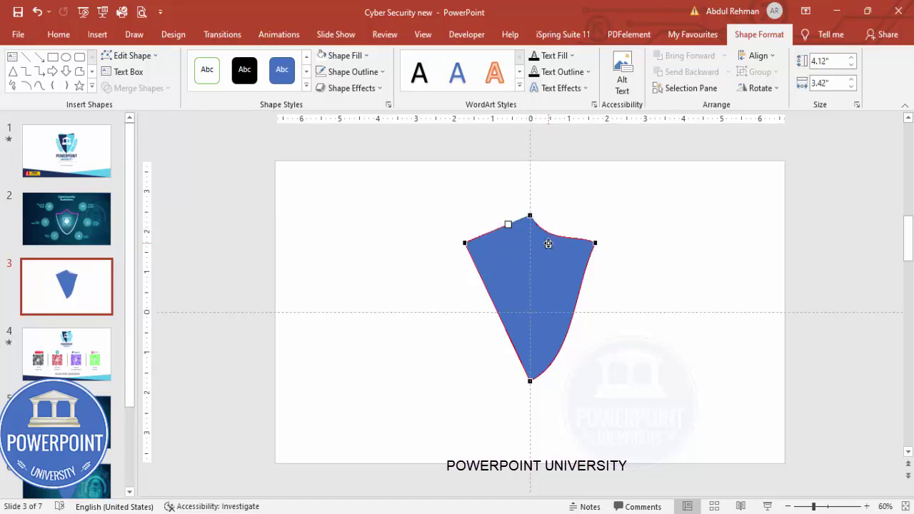
{"action": "left_click", "coordinate": [593, 245]}
{"action": "left_click_drag", "start_coordinate": [574, 291], "coordinate": [586, 302]}
{"action": "left_click", "coordinate": [622, 313]}
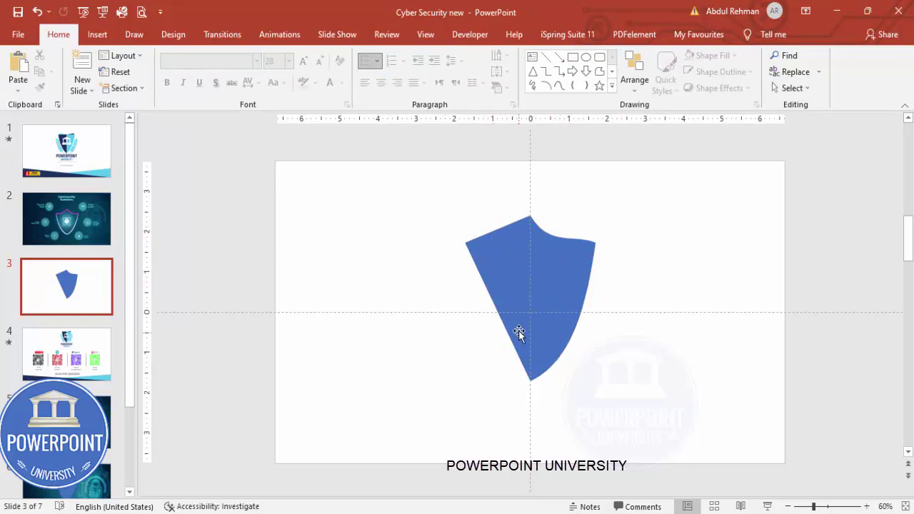
Step: Draw a tall rectangle covering the left half of the shape, with its right edge on the vertical centre guide
{"action": "left_click", "coordinate": [97, 34]}
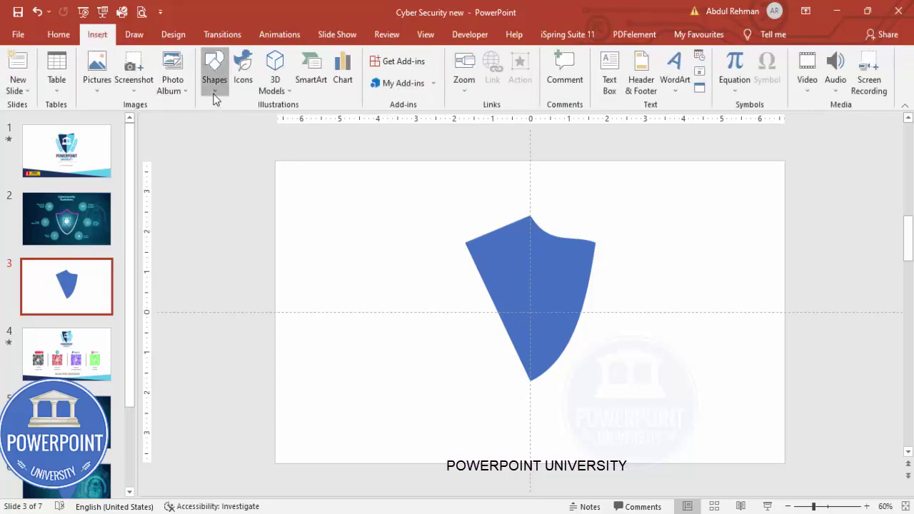
{"action": "left_click", "coordinate": [214, 75]}
{"action": "left_click", "coordinate": [208, 194]}
{"action": "left_click_drag", "start_coordinate": [386, 177], "coordinate": [529, 451]}
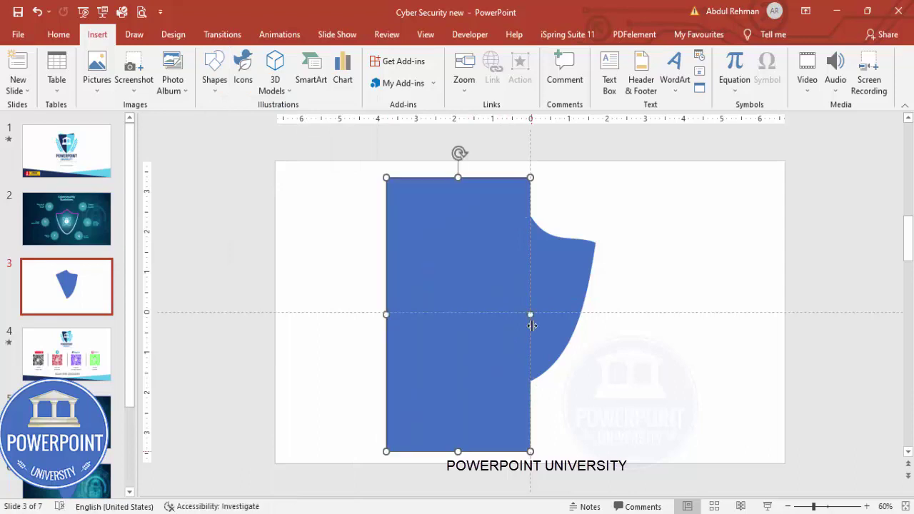
Step: Subtract the rectangle from the edited triangle to keep only its curved right half
{"action": "left_click", "coordinate": [561, 268]}
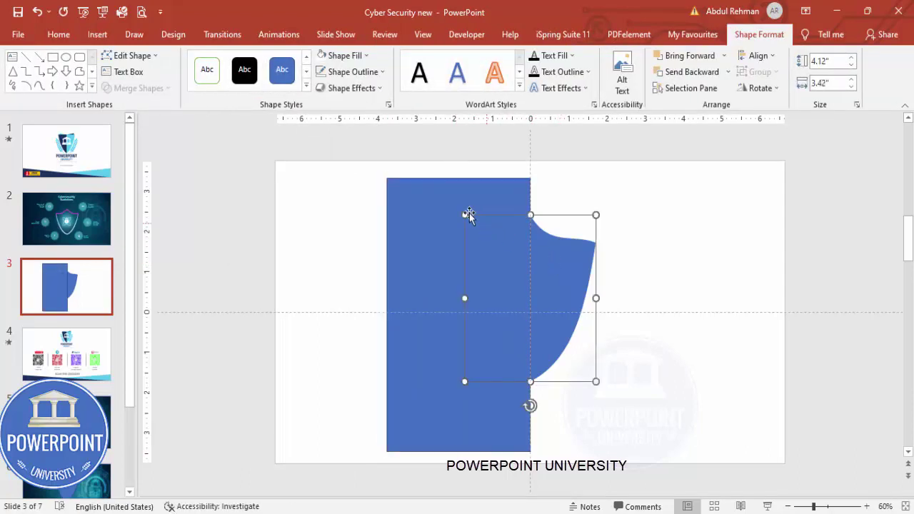
{"action": "left_click", "coordinate": [422, 201], "text": "shift"}
{"action": "left_click", "coordinate": [159, 89]}
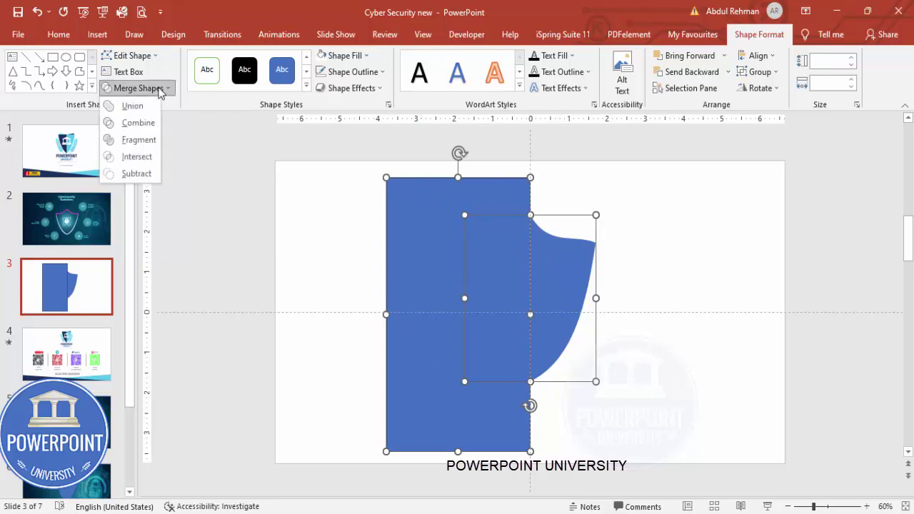
{"action": "left_click", "coordinate": [136, 175]}
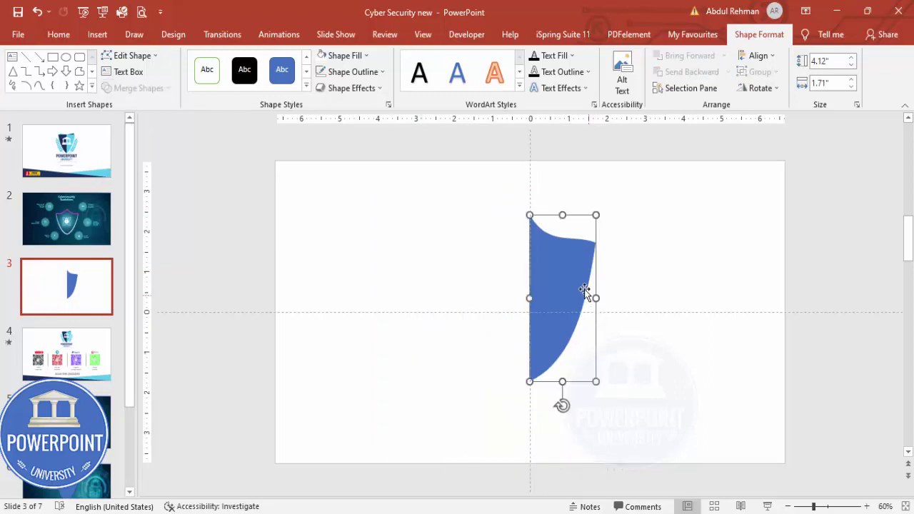
Step: Duplicate the half shield, flip the copy horizontally and place it against the original's straight edge
{"action": "key", "text": "ctrl+z"}
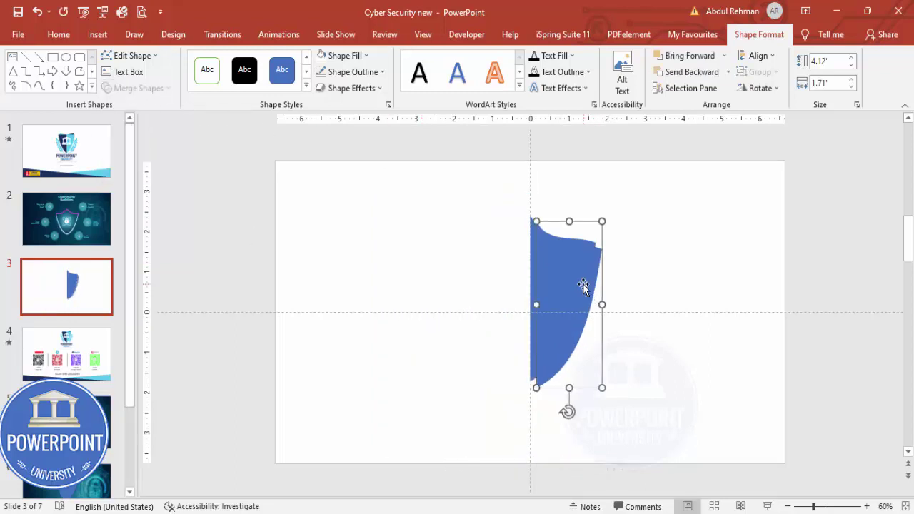
{"action": "left_click", "coordinate": [759, 87]}
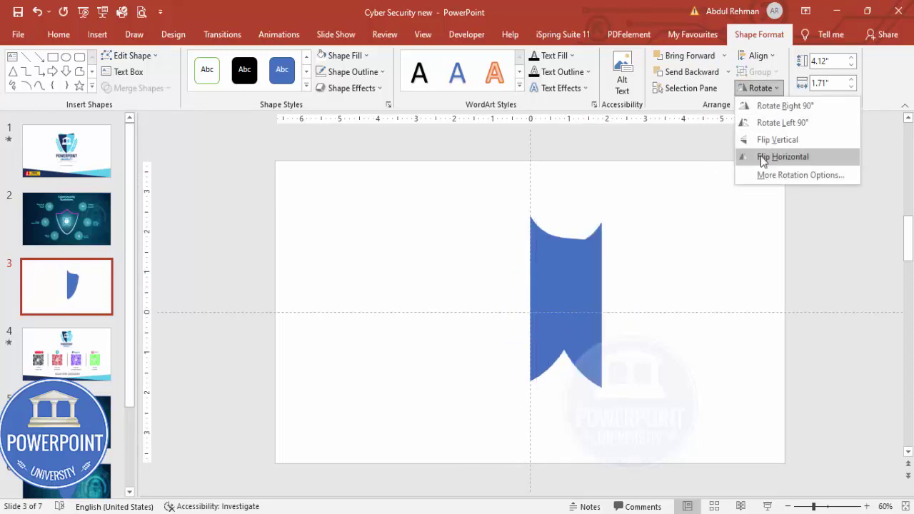
{"action": "left_click", "coordinate": [773, 157]}
{"action": "left_click_drag", "start_coordinate": [597, 280], "coordinate": [520, 273]}
Step: Merge the two shield halves into a single shape with Union
{"action": "left_click", "coordinate": [566, 290], "text": "shift"}
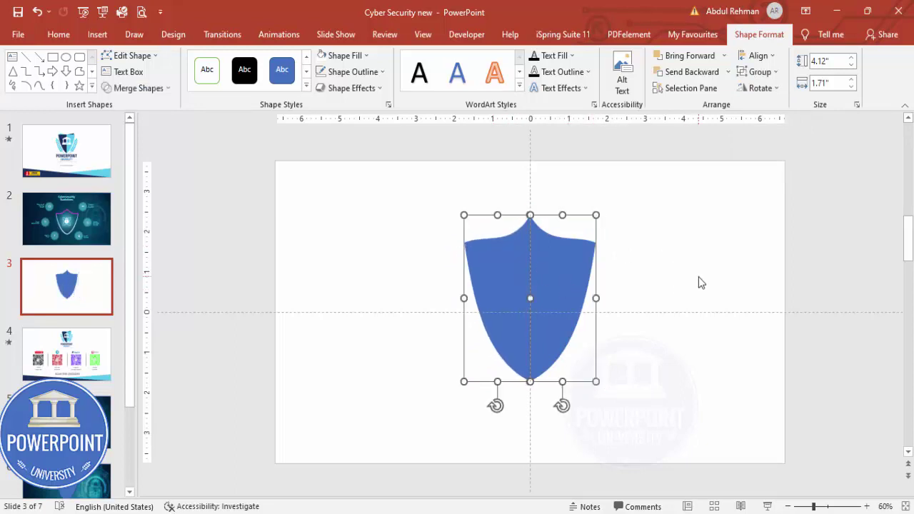
{"action": "left_click", "coordinate": [160, 89]}
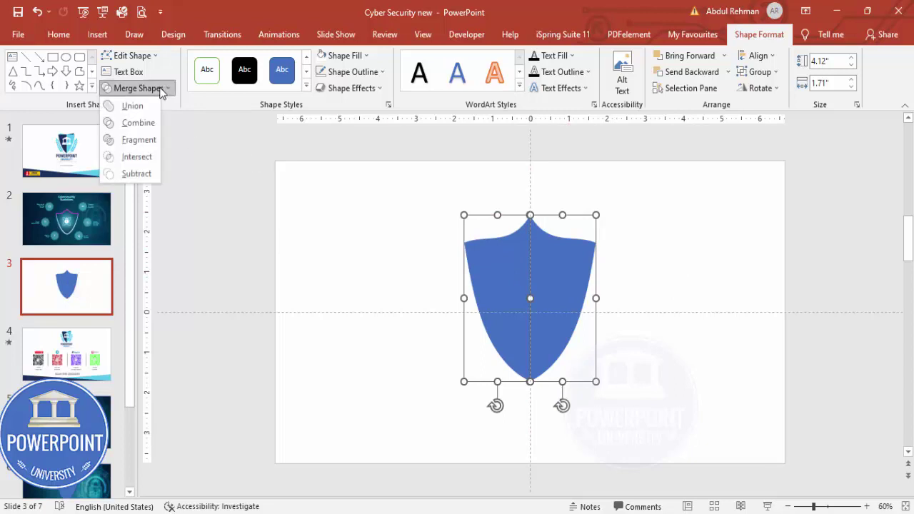
{"action": "left_click", "coordinate": [142, 105]}
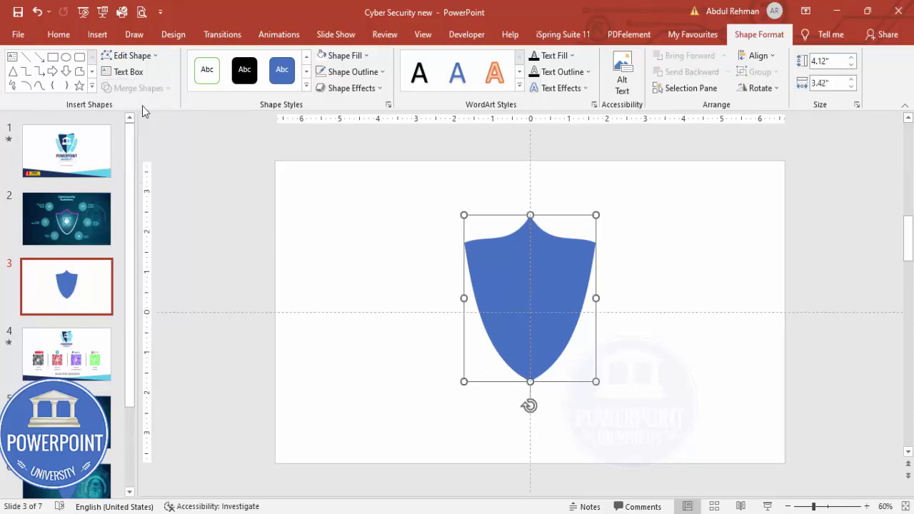
Step: Give the shield a black outline with no fill and move it slightly down along the vertical guide
{"action": "left_click", "coordinate": [357, 77]}
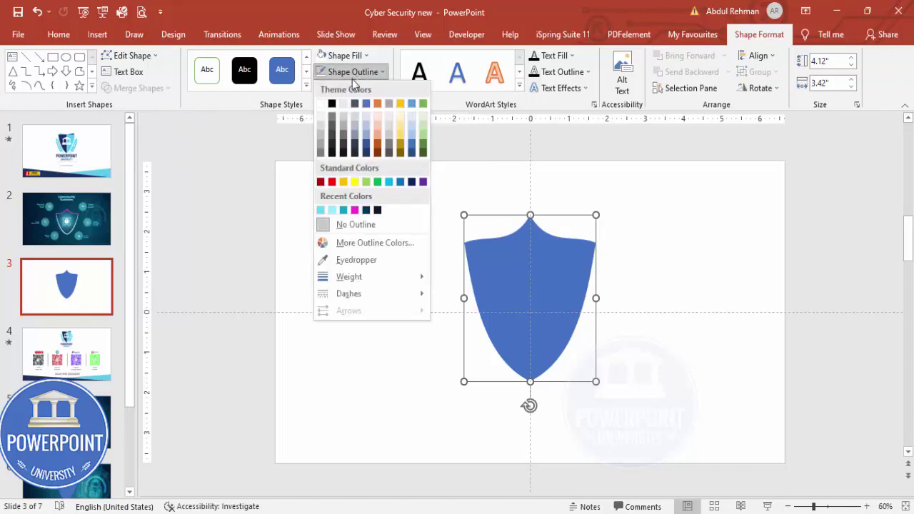
{"action": "left_click", "coordinate": [331, 104]}
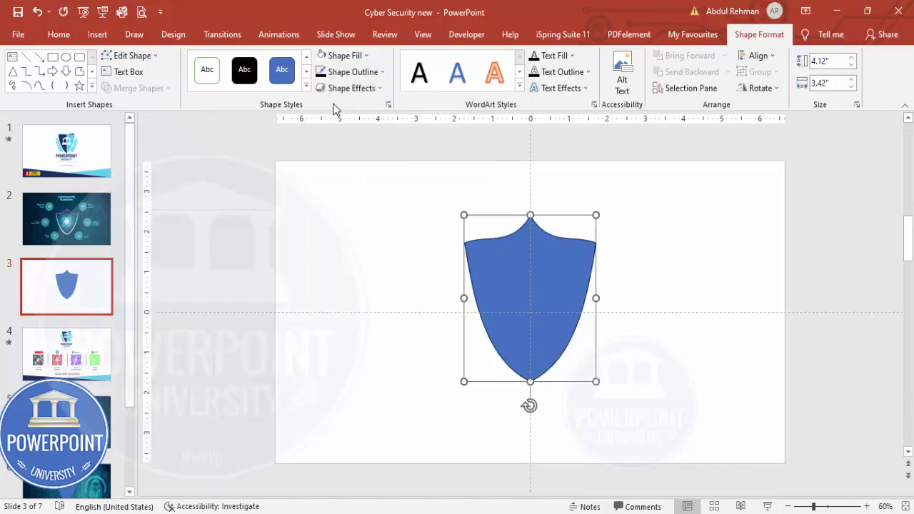
{"action": "left_click", "coordinate": [347, 56]}
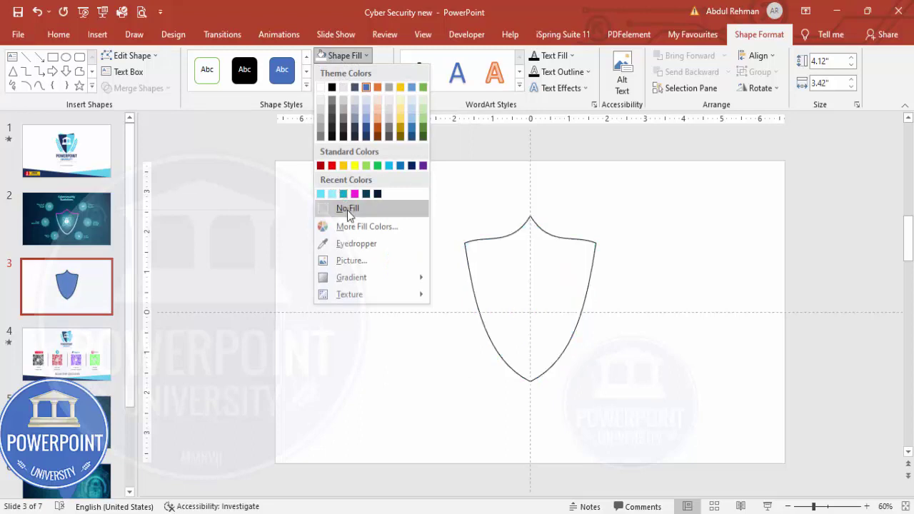
{"action": "left_click", "coordinate": [347, 210]}
{"action": "left_click_drag", "start_coordinate": [555, 357], "coordinate": [551, 376]}
{"action": "left_click", "coordinate": [673, 336]}
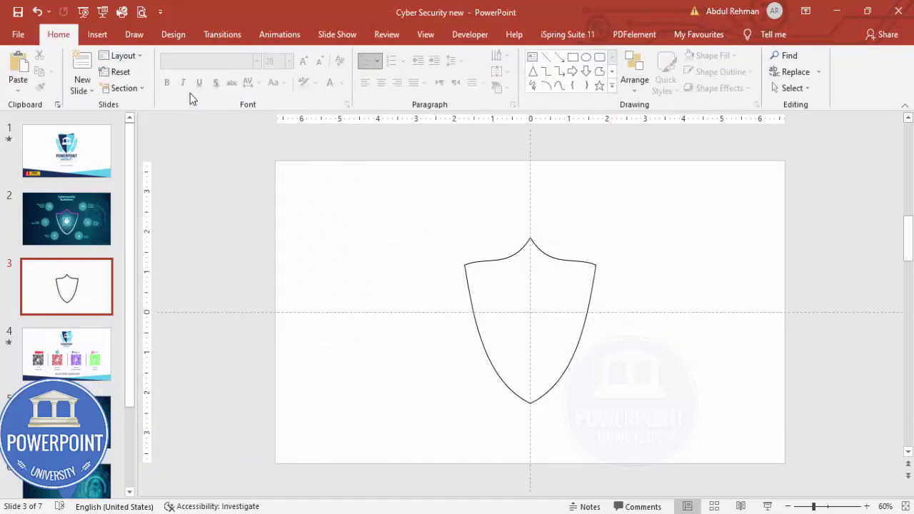
Step: Draw a 13.33" by 7.5" rectangle covering the whole slide and remove its outline
{"action": "left_click", "coordinate": [97, 34]}
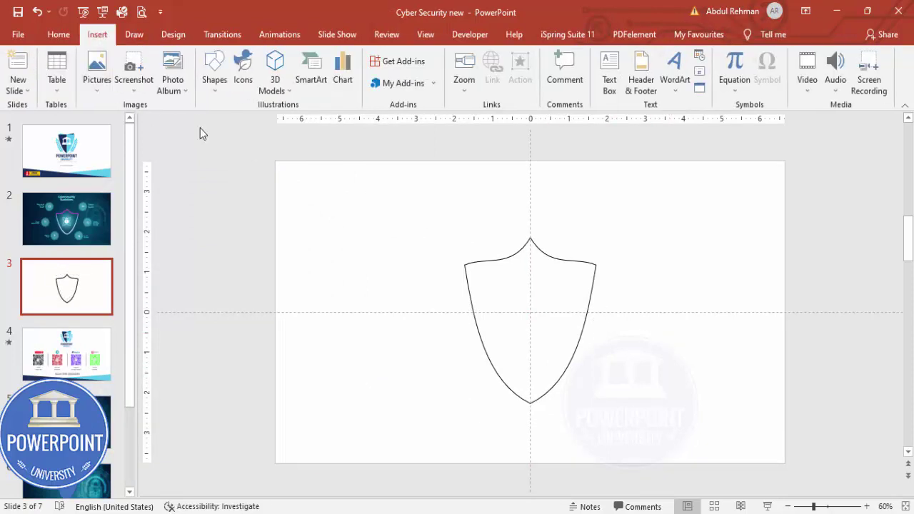
{"action": "left_click", "coordinate": [214, 78]}
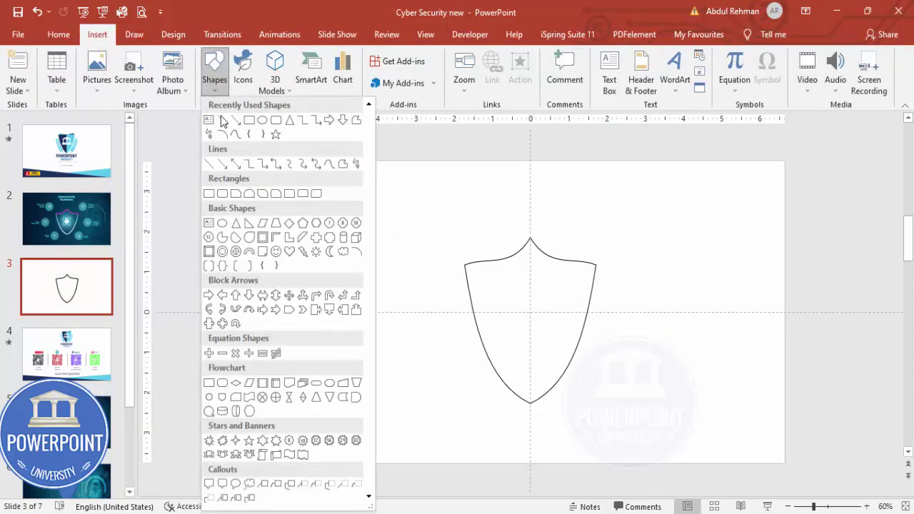
{"action": "left_click", "coordinate": [208, 195]}
{"action": "left_click_drag", "start_coordinate": [276, 162], "coordinate": [784, 464]}
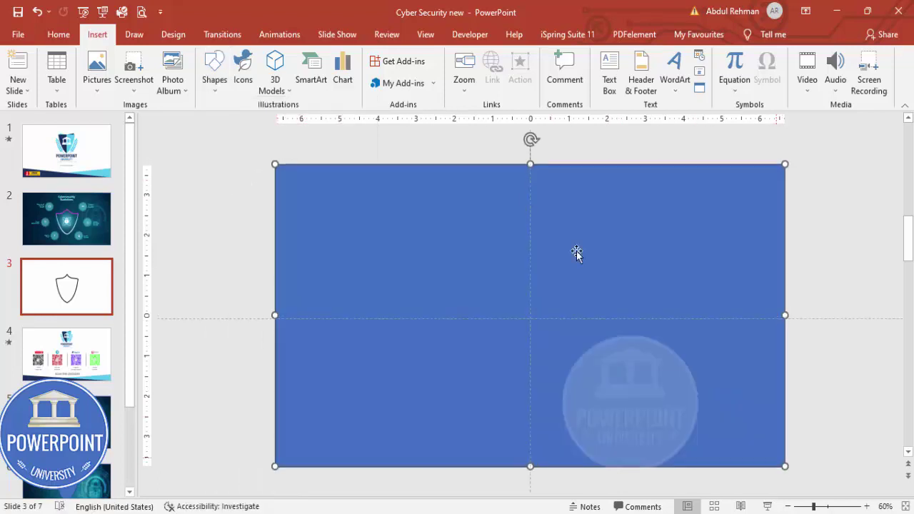
{"action": "left_click", "coordinate": [357, 71]}
{"action": "left_click", "coordinate": [366, 225]}
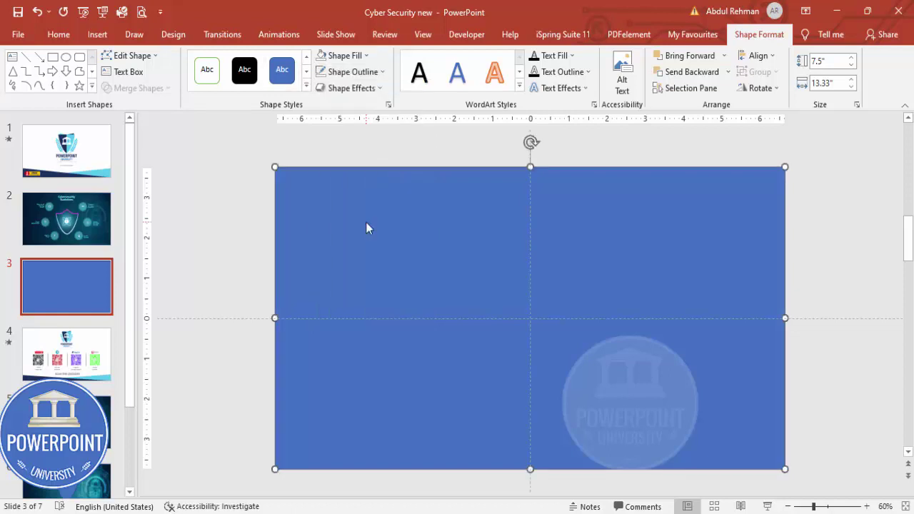
Step: Give the full-slide rectangle a picture fill of the cyber security padlock image and set its transparency to 0%
{"action": "right_click", "coordinate": [365, 219]}
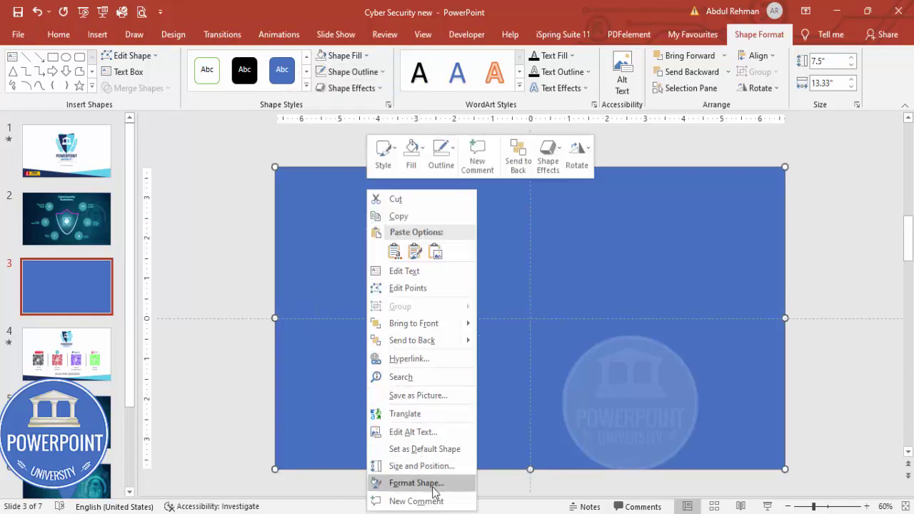
{"action": "left_click", "coordinate": [428, 483]}
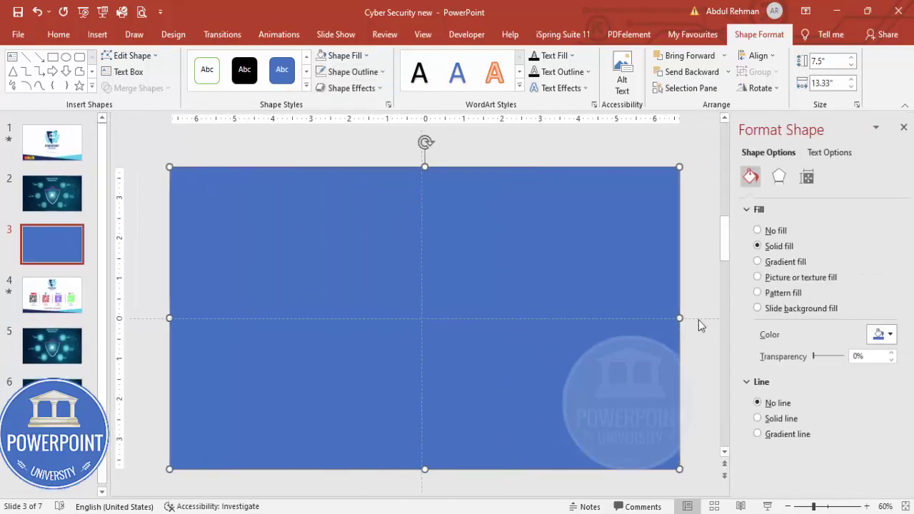
{"action": "left_click", "coordinate": [815, 280]}
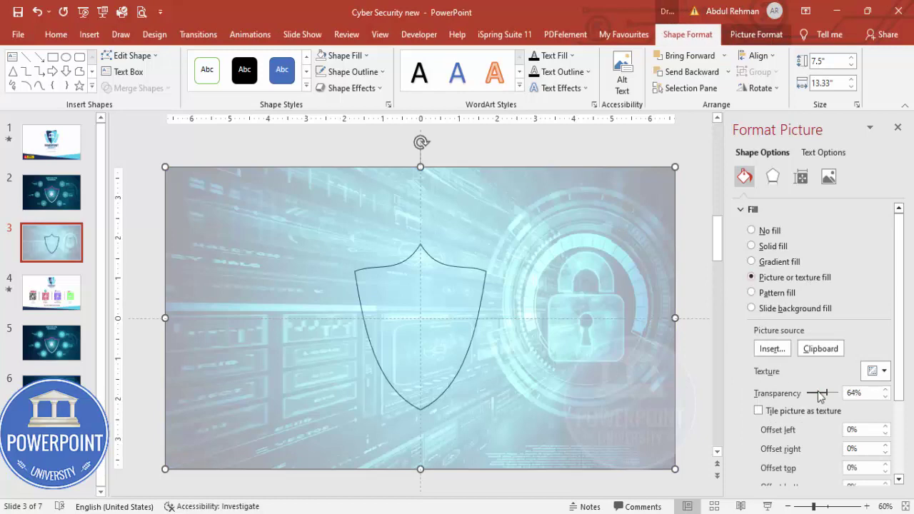
{"action": "left_click_drag", "start_coordinate": [830, 400], "coordinate": [805, 394]}
{"action": "left_click", "coordinate": [781, 347]}
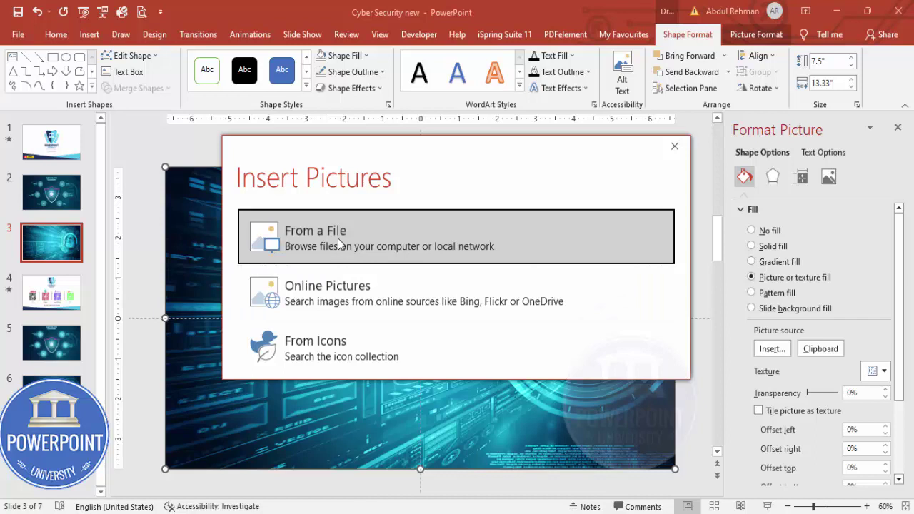
{"action": "left_click", "coordinate": [338, 299]}
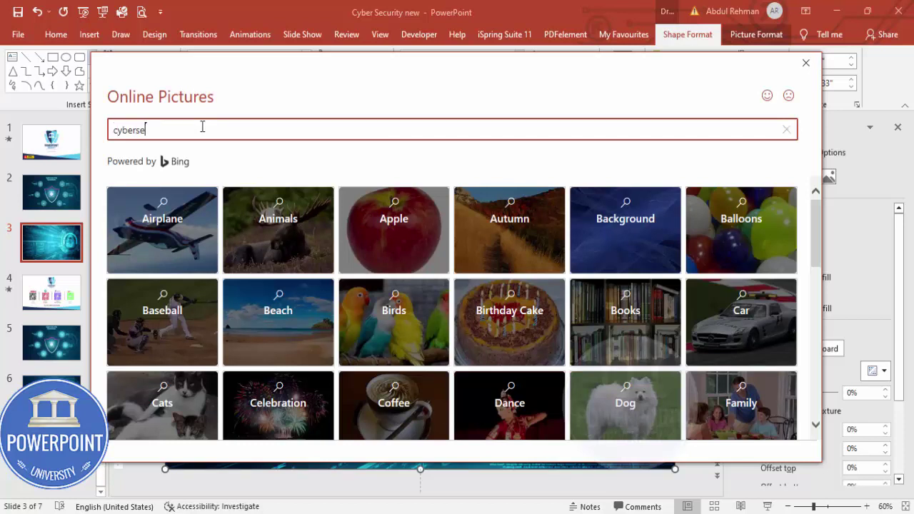
{"action": "key", "text": "Return"}
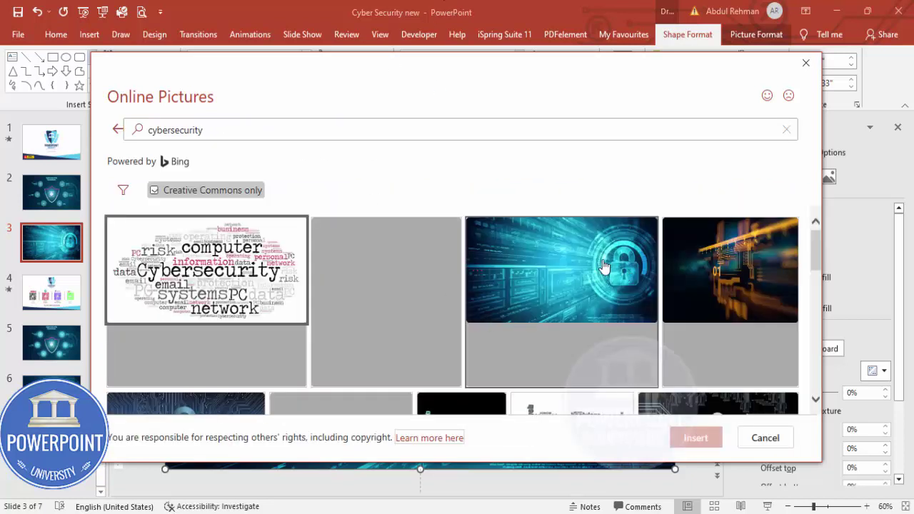
{"action": "left_click", "coordinate": [600, 266]}
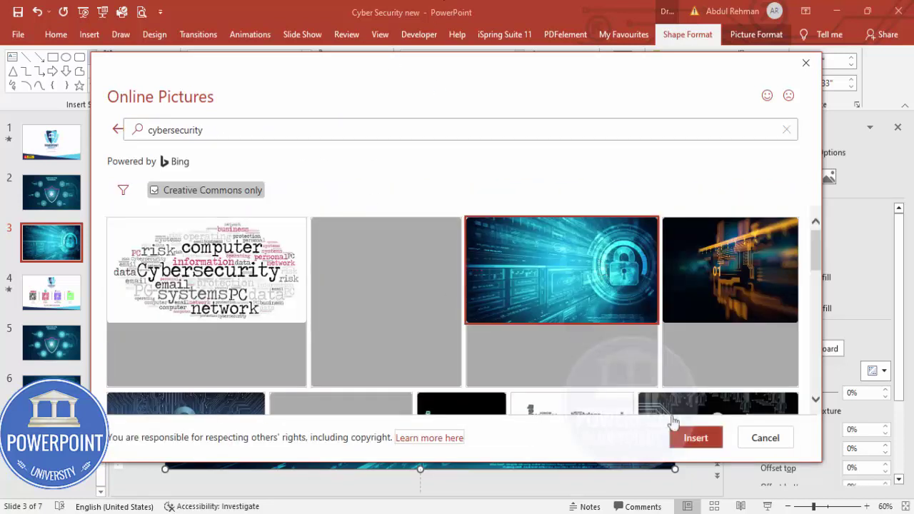
{"action": "left_click", "coordinate": [760, 437]}
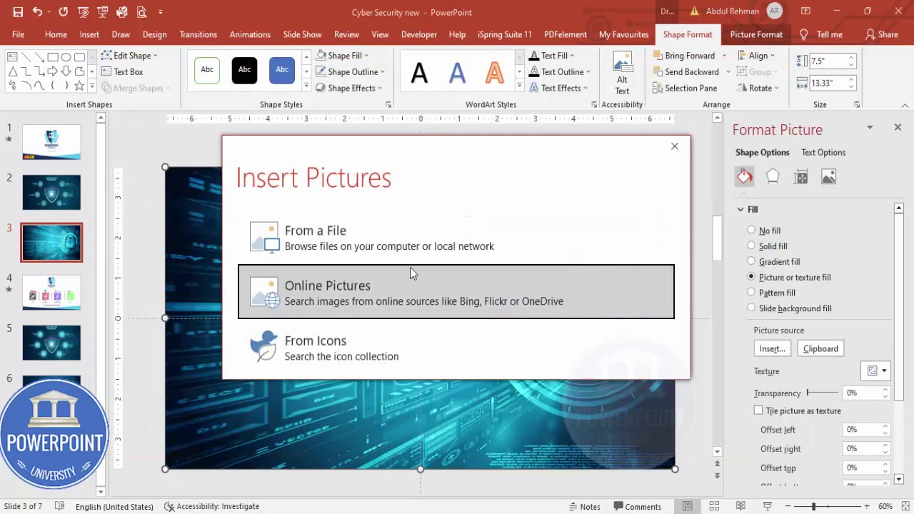
{"action": "left_click", "coordinate": [681, 151]}
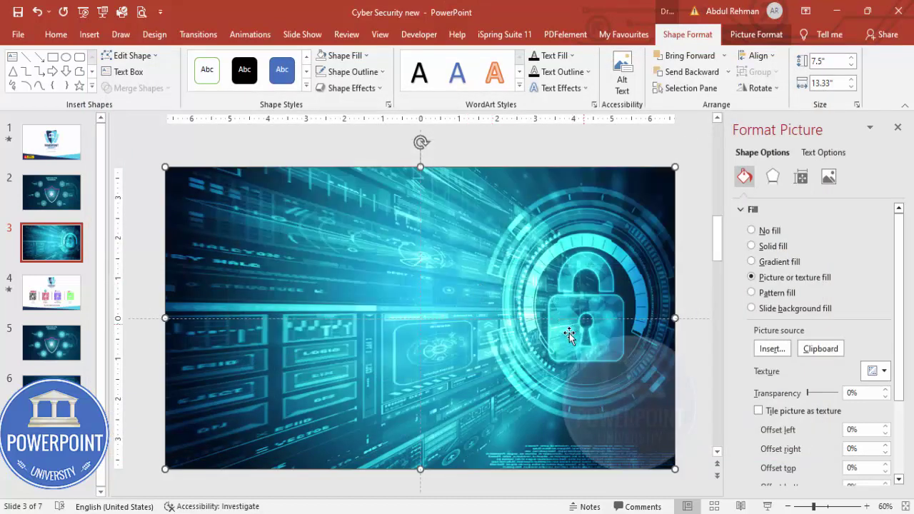
Step: Send the picture rectangle to the back, behind the shield, and set its picture transparency to 50%
{"action": "left_click", "coordinate": [727, 71]}
{"action": "left_click", "coordinate": [688, 105]}
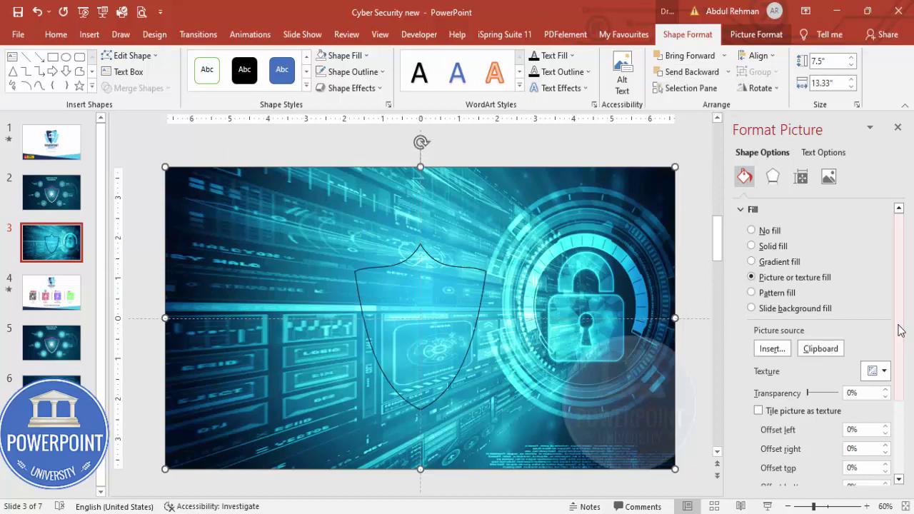
{"action": "scroll", "coordinate": [874, 354], "scroll_direction": "down", "scroll_amount": 1}
{"action": "left_click_drag", "start_coordinate": [809, 361], "coordinate": [824, 363]}
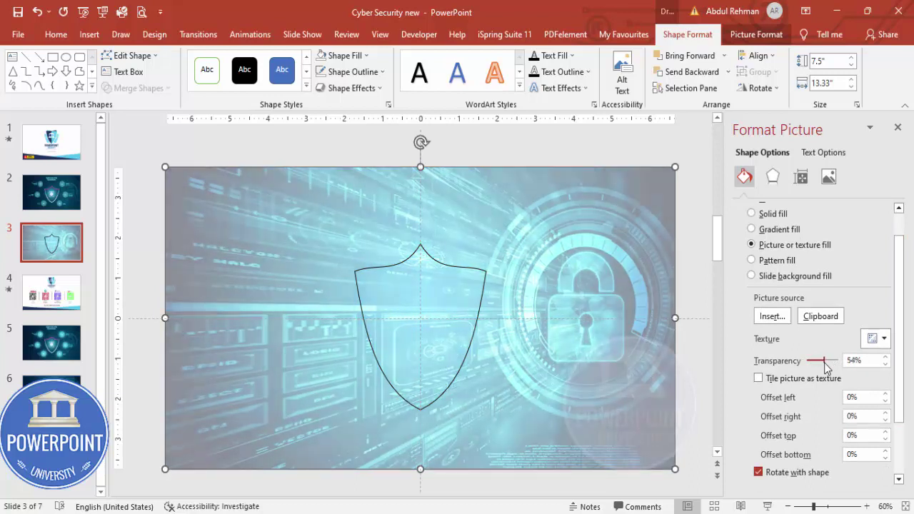
{"action": "left_click", "coordinate": [885, 359]}
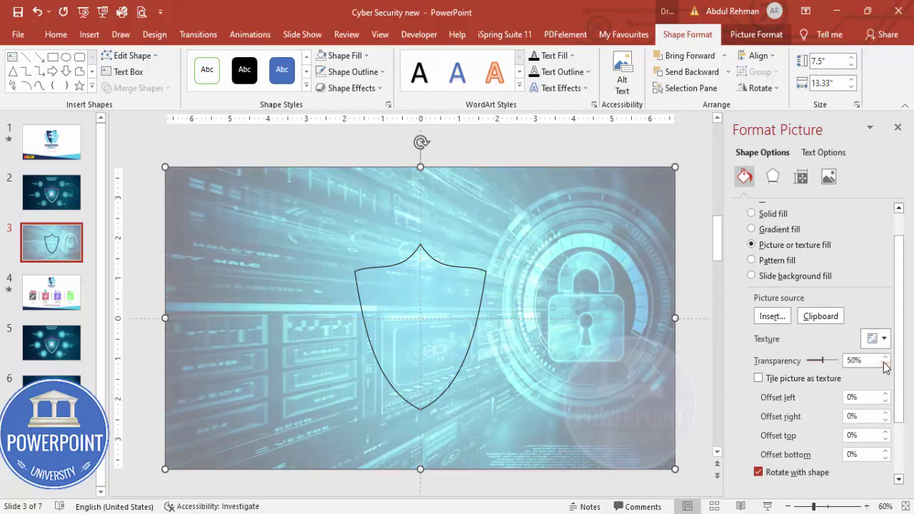
{"action": "left_click", "coordinate": [592, 147]}
Step: Draw a second 13.33" by 7.5" rectangle covering the whole slide and remove its outline
{"action": "left_click", "coordinate": [89, 35]}
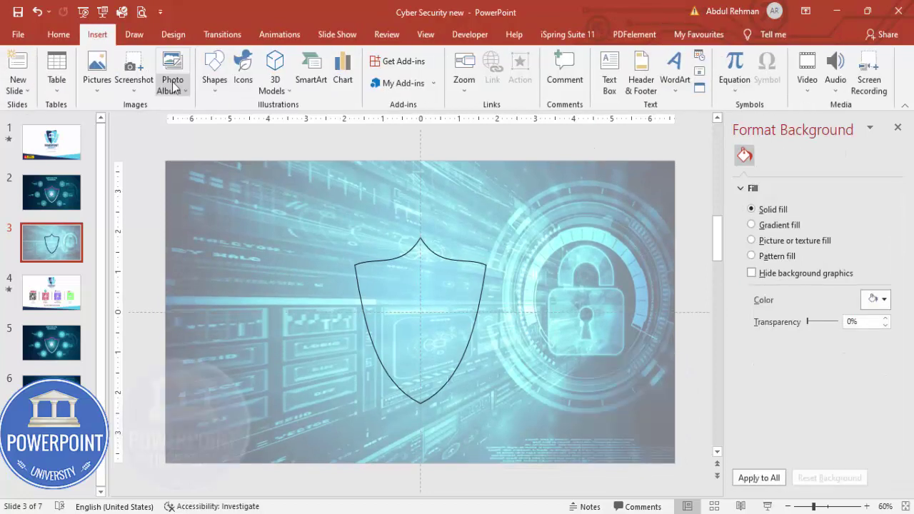
{"action": "left_click", "coordinate": [212, 71]}
{"action": "left_click", "coordinate": [210, 202]}
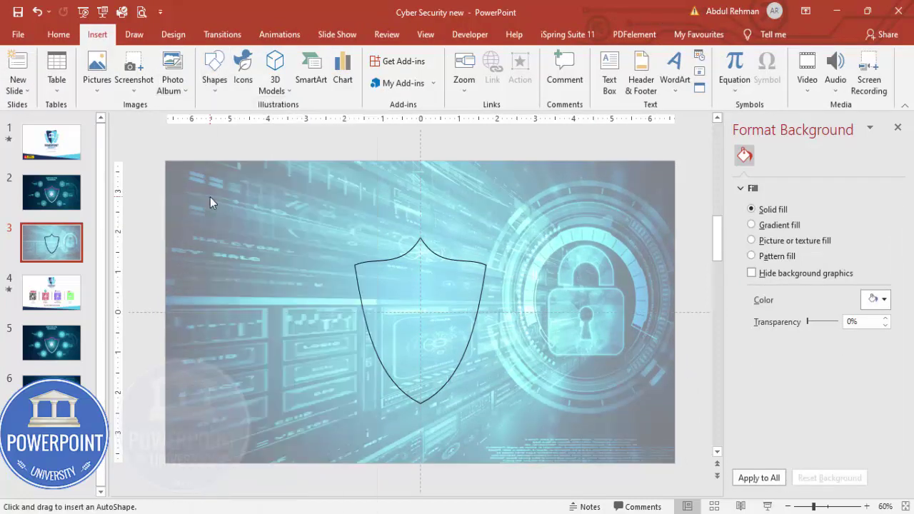
{"action": "left_click_drag", "start_coordinate": [170, 167], "coordinate": [675, 469]}
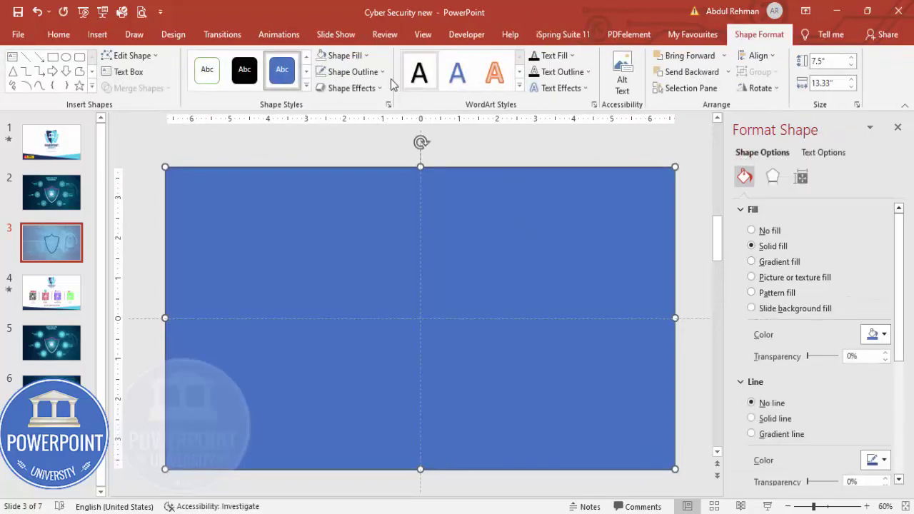
{"action": "left_click", "coordinate": [352, 71]}
{"action": "left_click", "coordinate": [364, 224]}
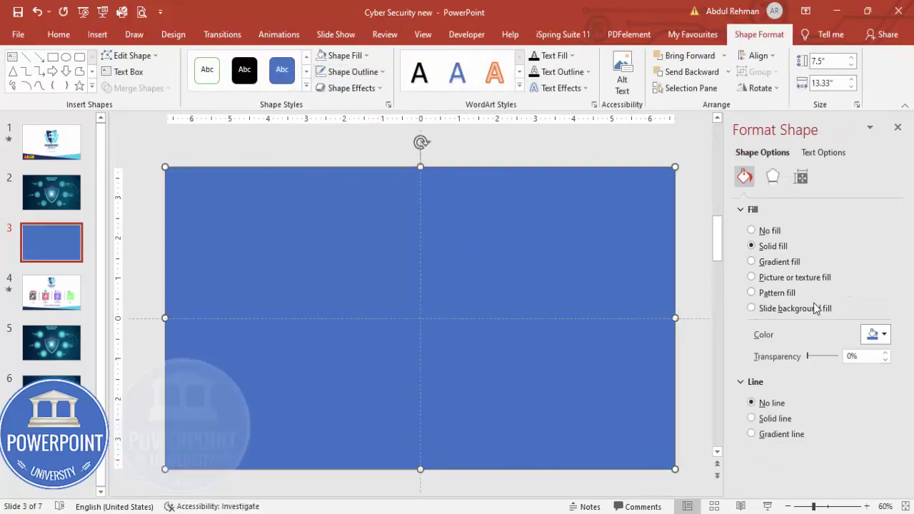
Step: Apply a Linear Right gradient fill to the new rectangle and set the 100% stop's transparency to 47%
{"action": "left_click", "coordinate": [783, 261]}
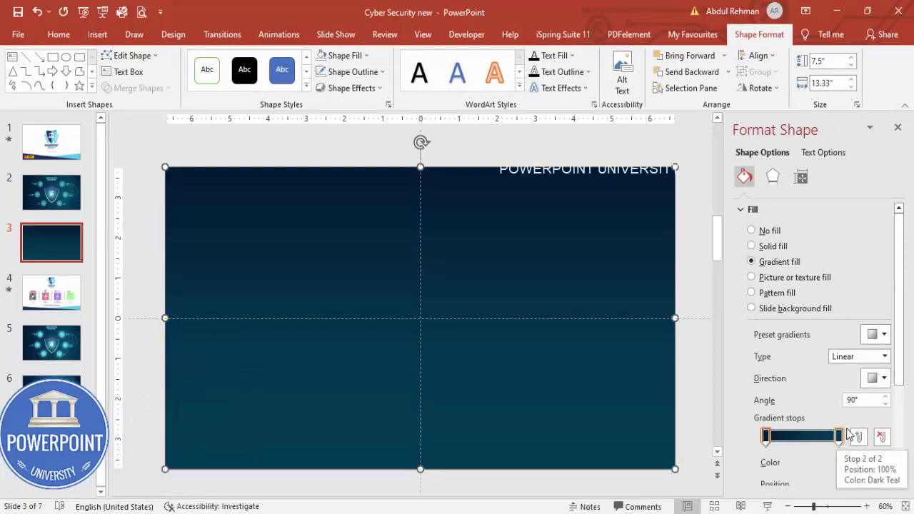
{"action": "scroll", "coordinate": [910, 370], "scroll_direction": "down", "scroll_amount": 3}
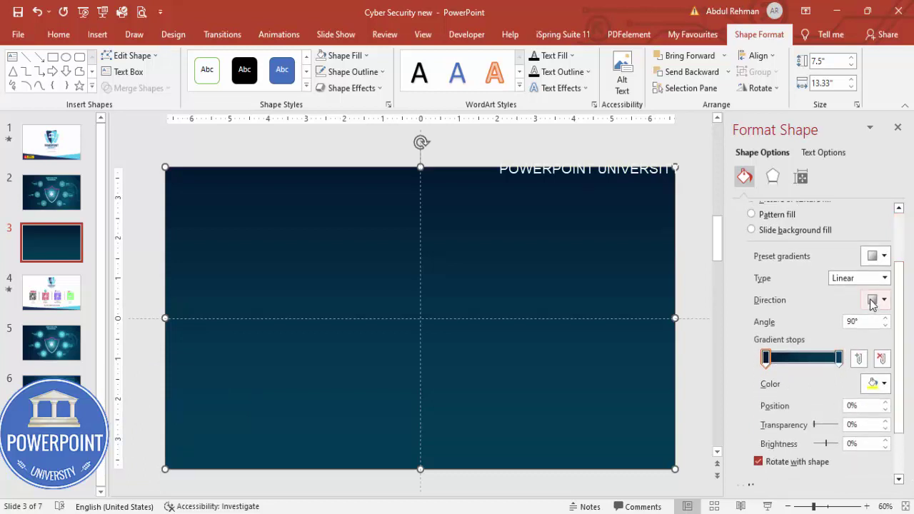
{"action": "left_click", "coordinate": [872, 301]}
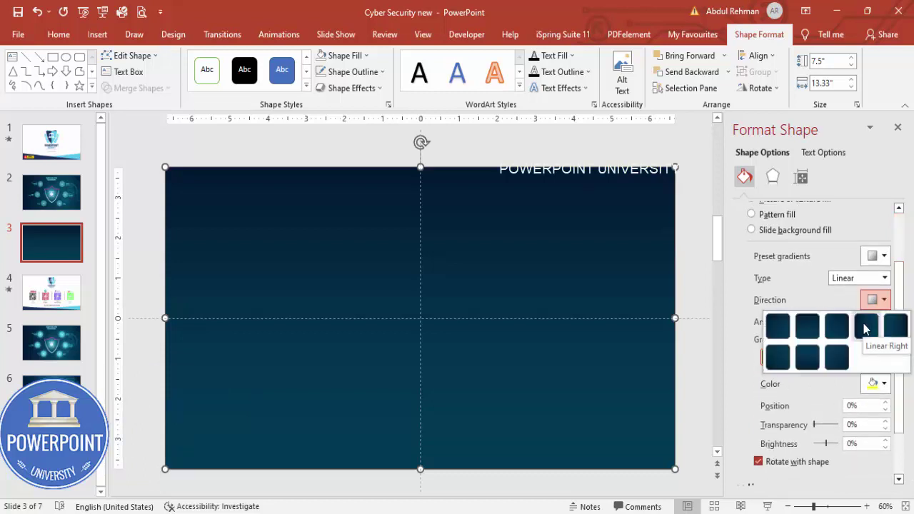
{"action": "left_click", "coordinate": [865, 327]}
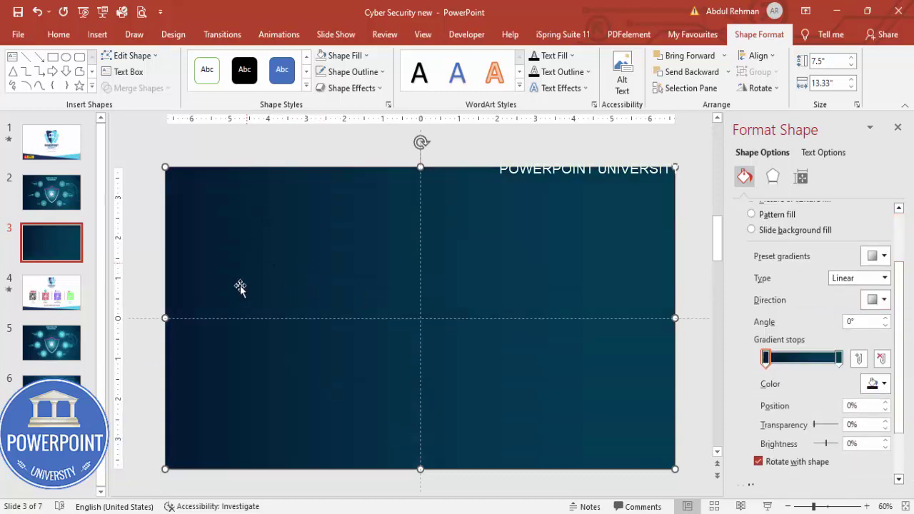
{"action": "left_click", "coordinate": [839, 358]}
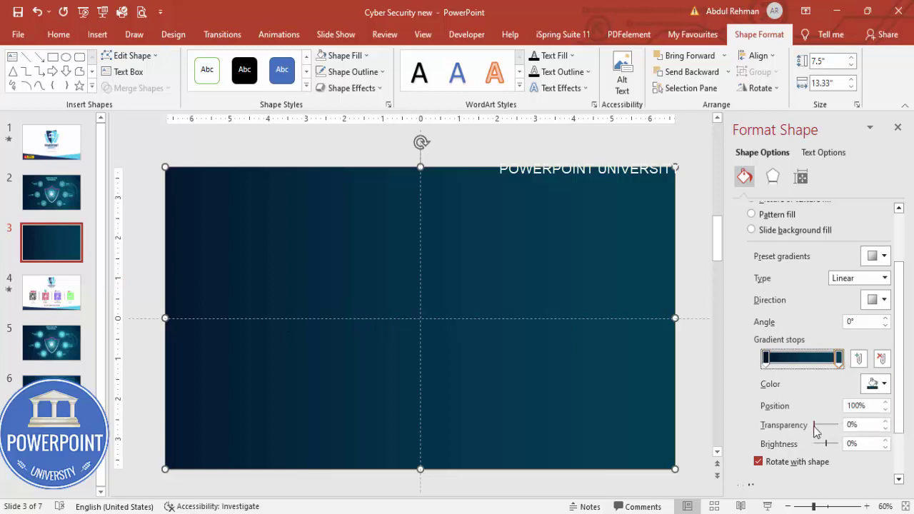
{"action": "left_click_drag", "start_coordinate": [815, 426], "coordinate": [826, 427]}
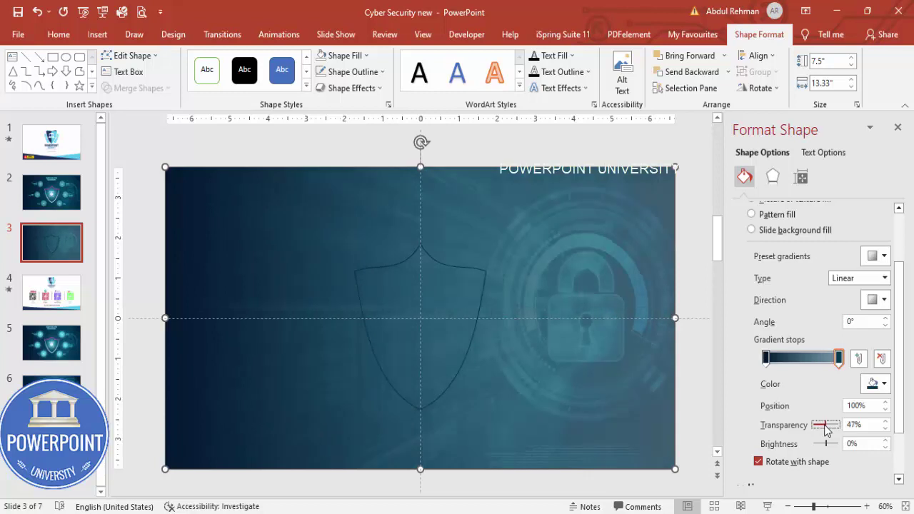
Step: Add a middle stop to the rectangle's gradient at 48% position with 10% transparency
{"action": "left_click", "coordinate": [793, 359]}
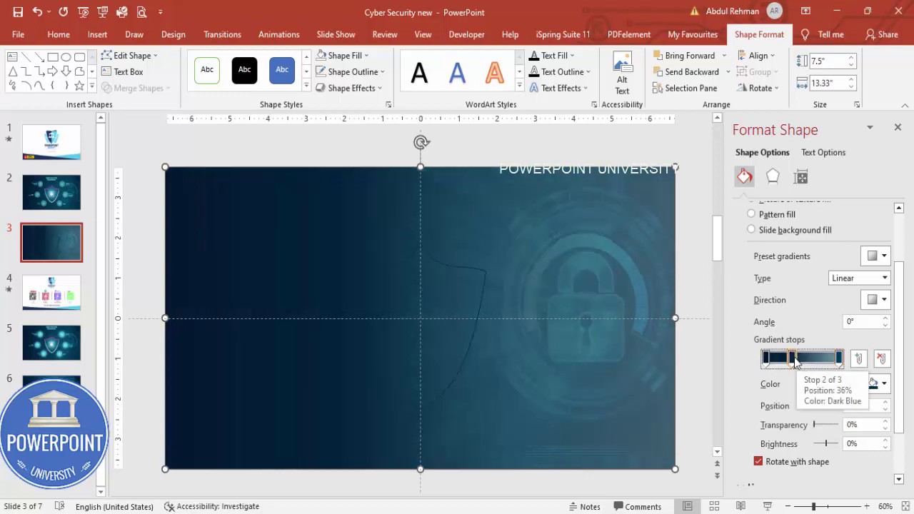
{"action": "left_click_drag", "start_coordinate": [797, 362], "coordinate": [800, 362]}
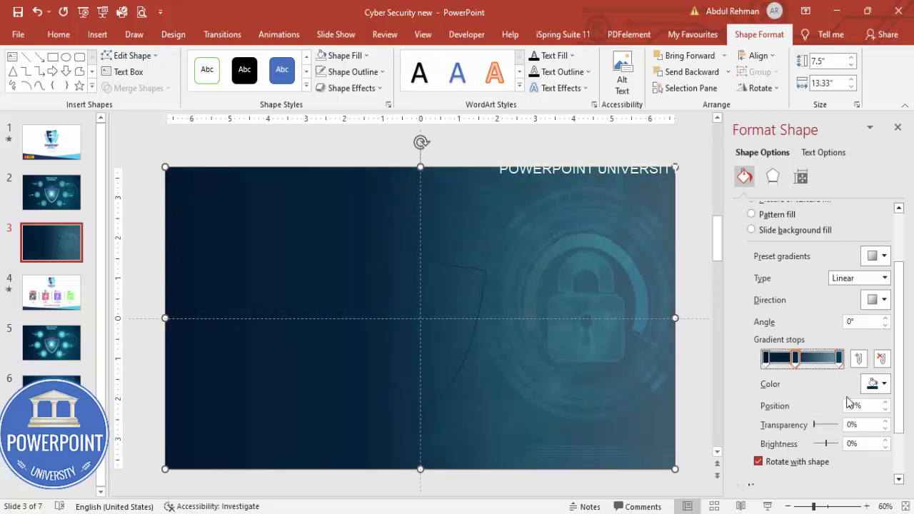
{"action": "left_click_drag", "start_coordinate": [816, 427], "coordinate": [820, 430]}
{"action": "left_click_drag", "start_coordinate": [795, 359], "coordinate": [801, 359]}
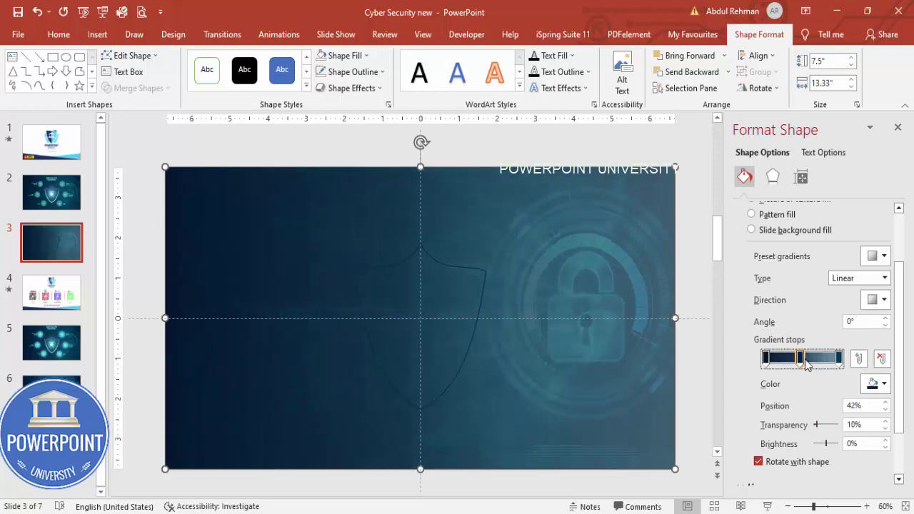
{"action": "left_click", "coordinate": [585, 148]}
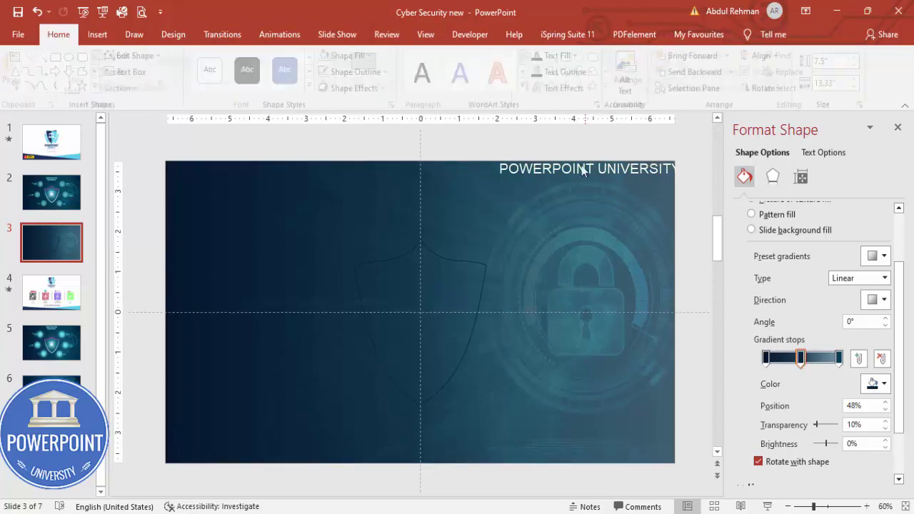
Step: Place the gradient rectangle behind the shield and give the shield a gradient outline reduced to three stops
{"action": "left_click", "coordinate": [463, 261]}
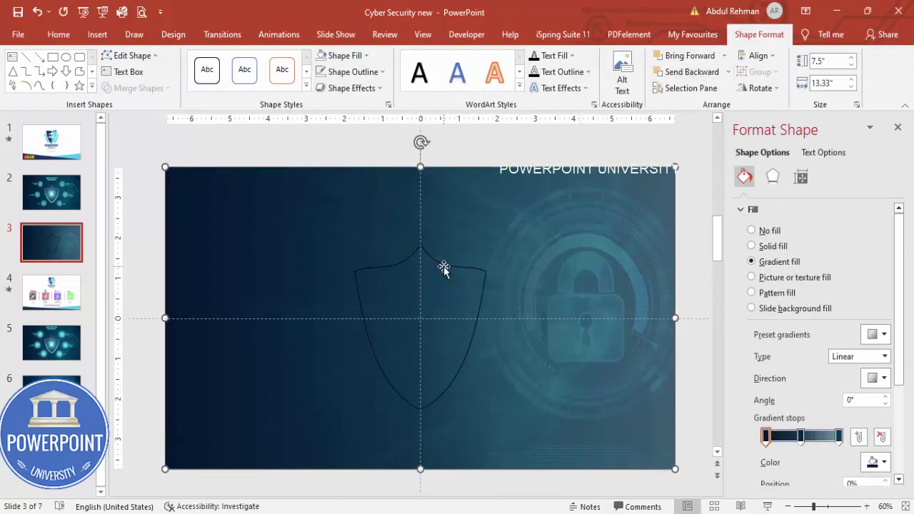
{"action": "left_click", "coordinate": [443, 266]}
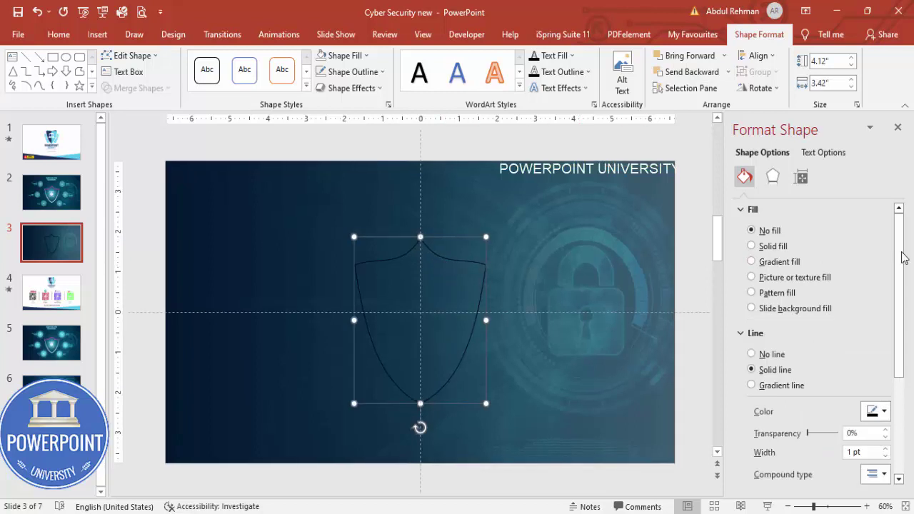
{"action": "left_click", "coordinate": [780, 386]}
{"action": "left_click_drag", "start_coordinate": [899, 330], "coordinate": [906, 408]}
{"action": "left_click", "coordinate": [827, 354]}
{"action": "left_click", "coordinate": [882, 354]}
Step: Color the shield outline's first gradient stop white and its 69% stop magenta
{"action": "left_click", "coordinate": [765, 355]}
{"action": "left_click", "coordinate": [872, 381]}
{"action": "left_click", "coordinate": [802, 229]}
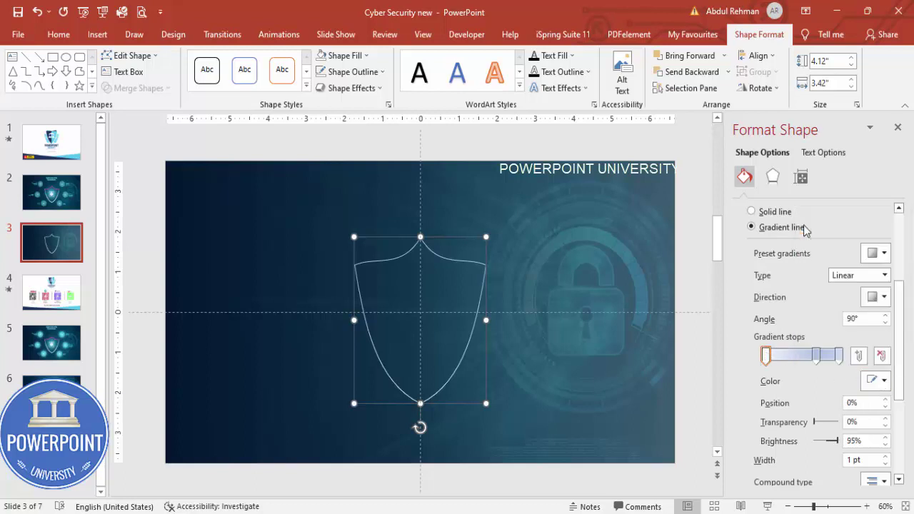
{"action": "left_click", "coordinate": [816, 355]}
{"action": "left_click", "coordinate": [872, 380]}
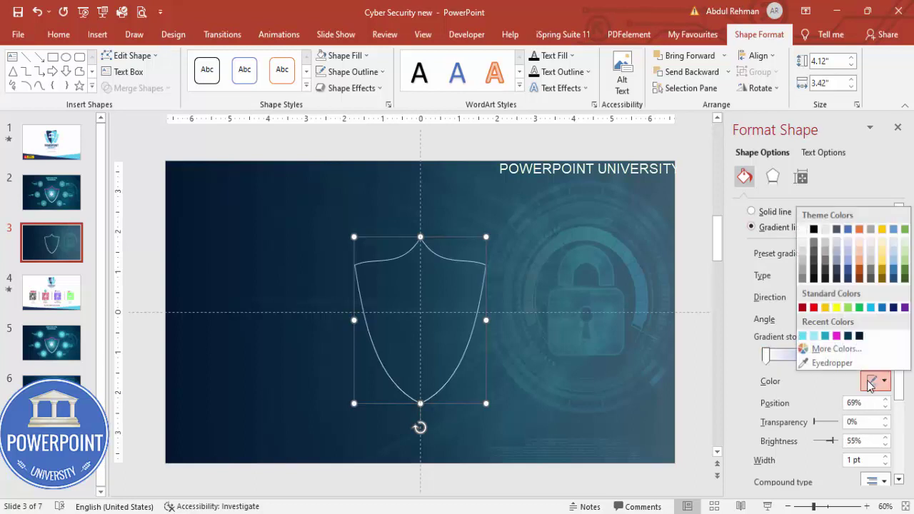
{"action": "left_click", "coordinate": [836, 336]}
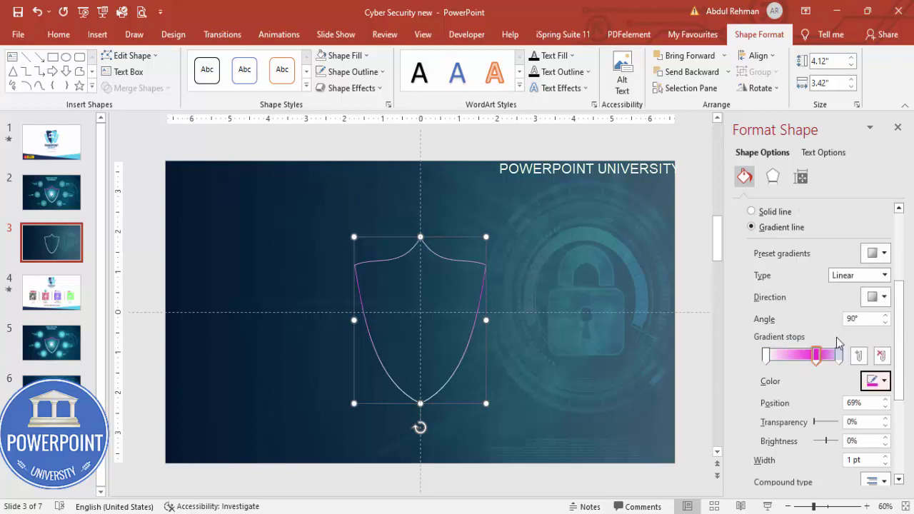
Step: Set the shield outline's gradient to Linear type with the Linear Down direction
{"action": "left_click", "coordinate": [878, 298]}
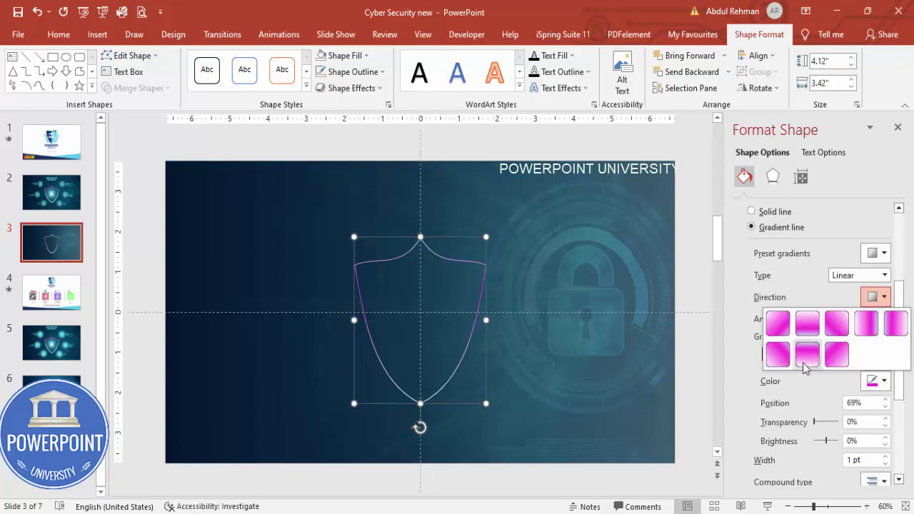
{"action": "left_click", "coordinate": [877, 298]}
{"action": "left_click", "coordinate": [883, 274]}
{"action": "left_click", "coordinate": [878, 286]}
{"action": "left_click", "coordinate": [875, 297]}
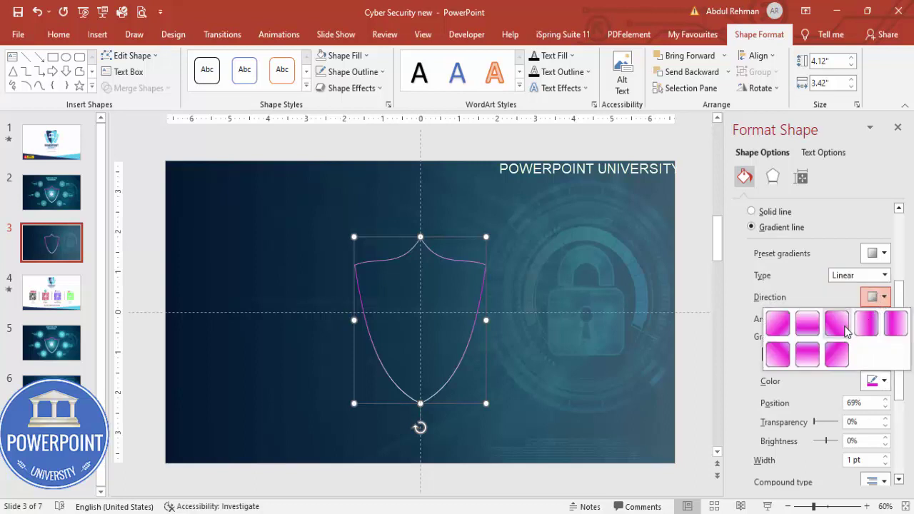
{"action": "left_click", "coordinate": [817, 327]}
Step: Color the last gradient stop of the shield outline light turquoise, using a recent color
{"action": "left_click", "coordinate": [839, 356]}
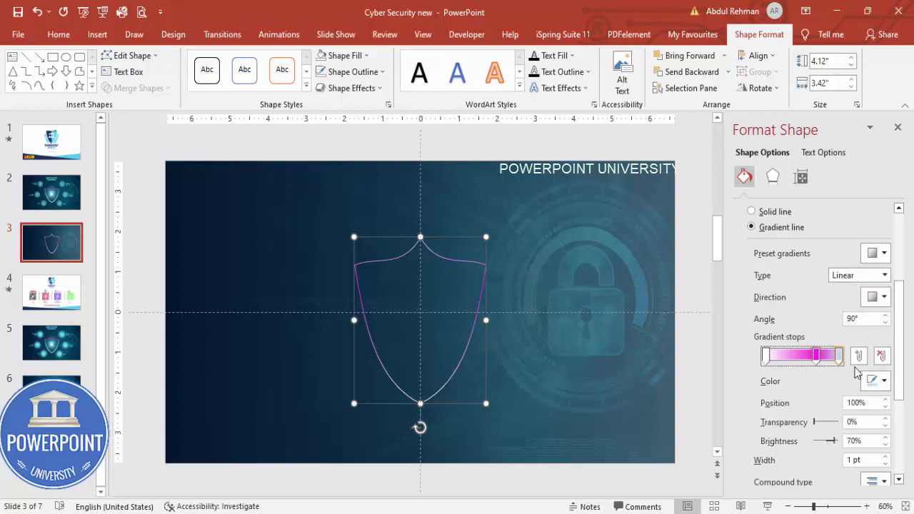
{"action": "left_click", "coordinate": [875, 380]}
{"action": "left_click", "coordinate": [819, 338]}
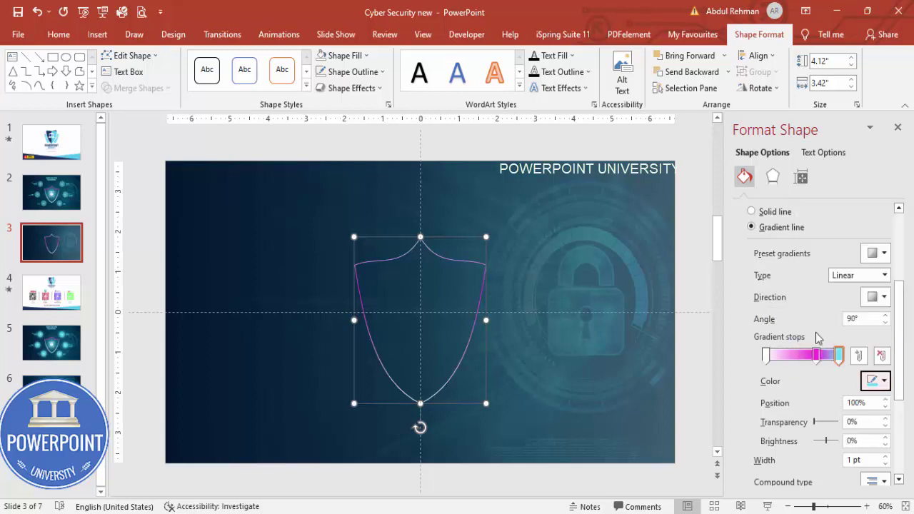
Step: Add a white stop at about 20% to the shield outline's gradient and move the magenta stop to 63%
{"action": "left_click_drag", "start_coordinate": [815, 356], "coordinate": [795, 357]}
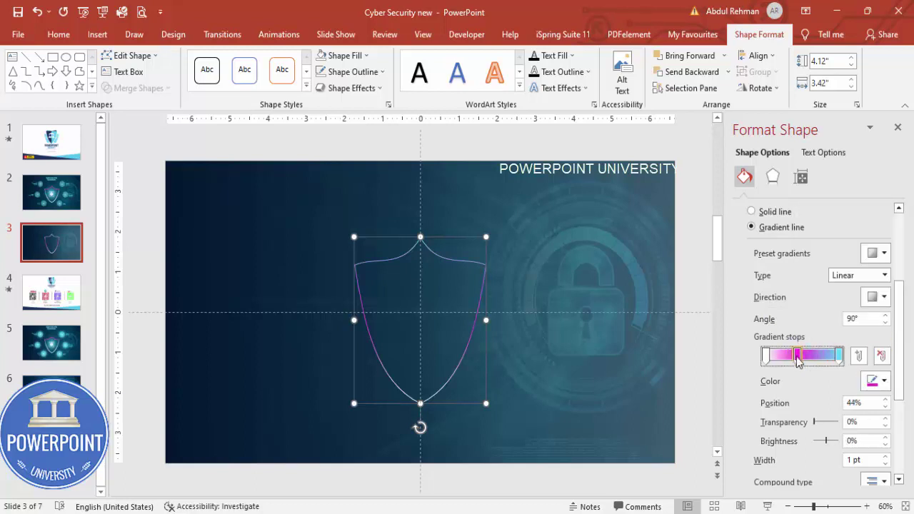
{"action": "left_click", "coordinate": [781, 355]}
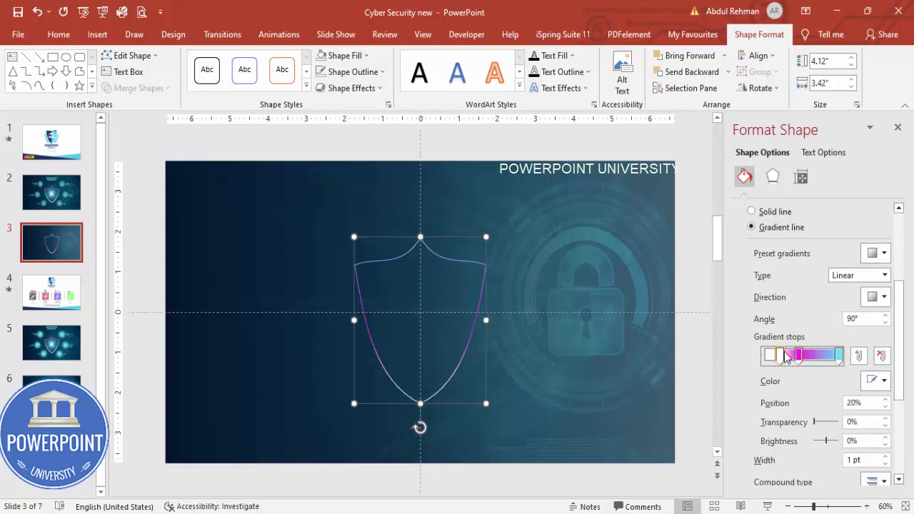
{"action": "left_click_drag", "start_coordinate": [797, 357], "coordinate": [810, 357]}
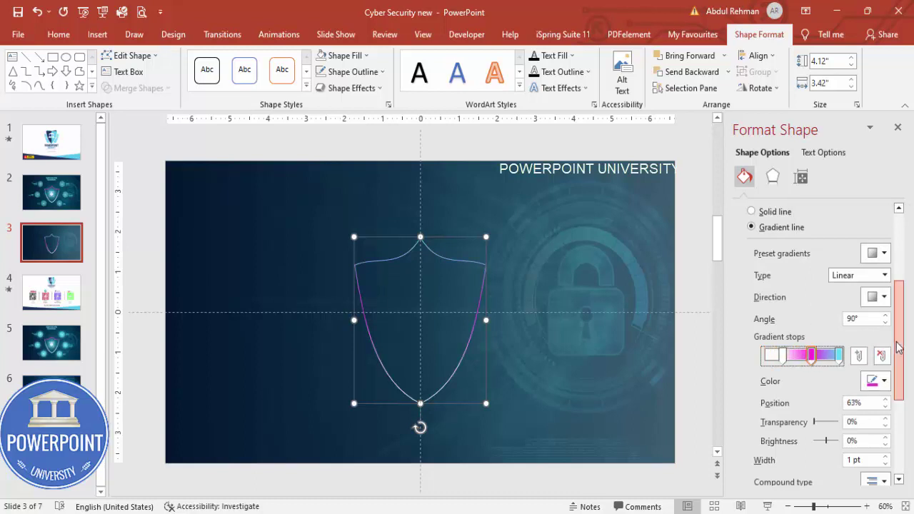
Step: Set the shield outline's width to 5.5 pt
{"action": "scroll", "coordinate": [897, 345], "scroll_direction": "down", "scroll_amount": 3}
{"action": "left_click", "coordinate": [886, 339]}
{"action": "left_click", "coordinate": [885, 339]}
{"action": "left_click", "coordinate": [886, 339]}
{"action": "left_click", "coordinate": [886, 338]}
{"action": "left_click", "coordinate": [886, 338]}
{"action": "left_click", "coordinate": [886, 338]}
{"action": "left_click", "coordinate": [886, 338]}
{"action": "left_click", "coordinate": [885, 338]}
{"action": "left_click", "coordinate": [886, 338]}
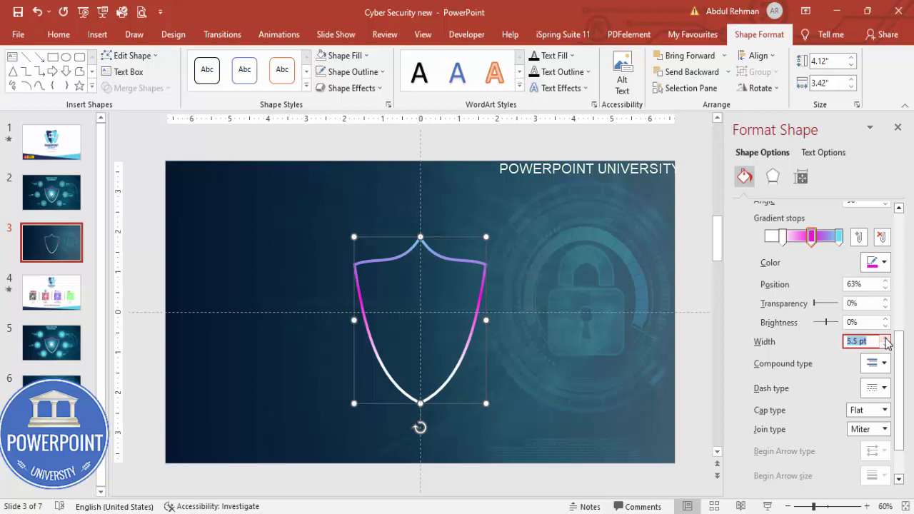
{"action": "left_click", "coordinate": [544, 146]}
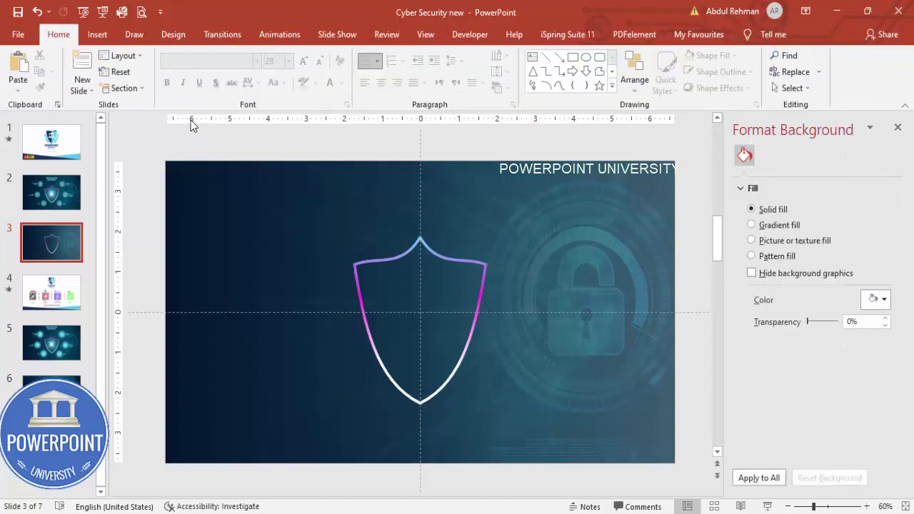
Step: Insert the closed padlock icon from the Security and justice category of the icon library
{"action": "left_click", "coordinate": [97, 39]}
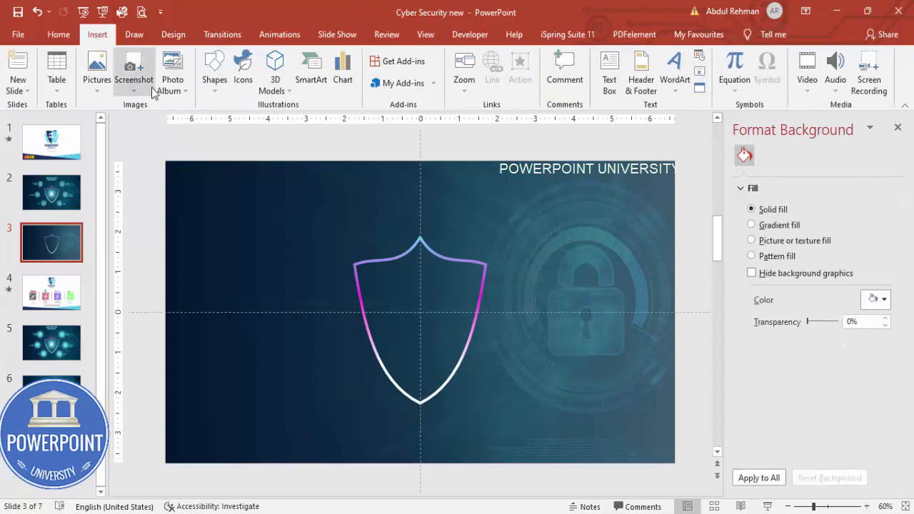
{"action": "left_click", "coordinate": [242, 71]}
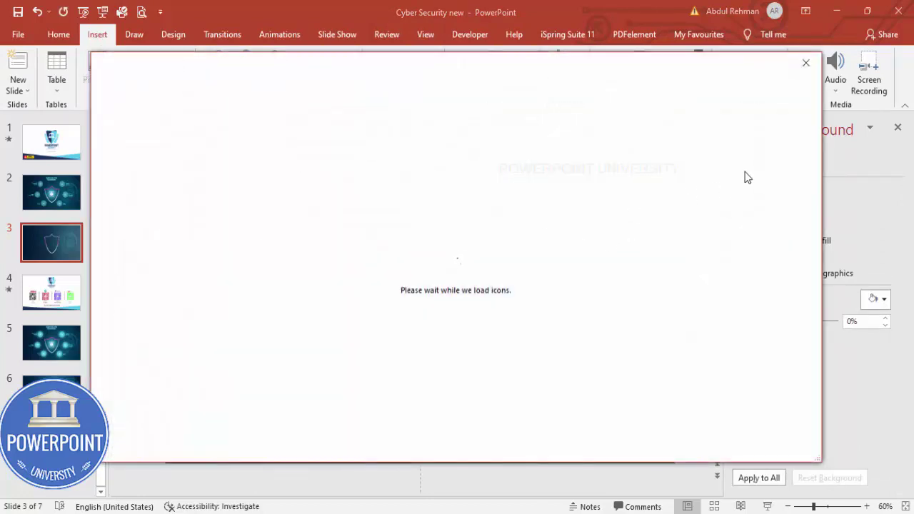
{"action": "scroll", "coordinate": [719, 277], "scroll_direction": "down", "scroll_amount": 10}
{"action": "scroll", "coordinate": [749, 239], "scroll_direction": "down", "scroll_amount": 5}
{"action": "left_click_drag", "start_coordinate": [815, 167], "coordinate": [857, 378]}
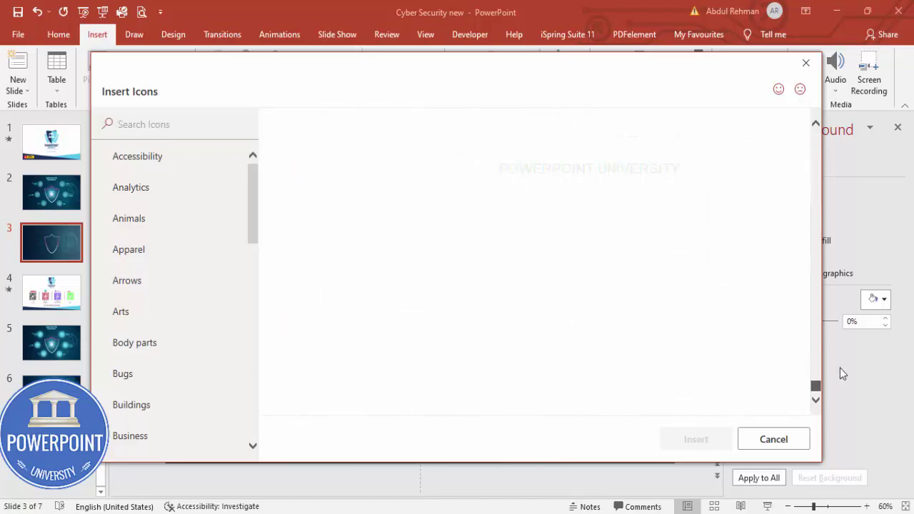
{"action": "scroll", "coordinate": [678, 293], "scroll_direction": "up", "scroll_amount": 4}
{"action": "scroll", "coordinate": [678, 289], "scroll_direction": "up", "scroll_amount": 12}
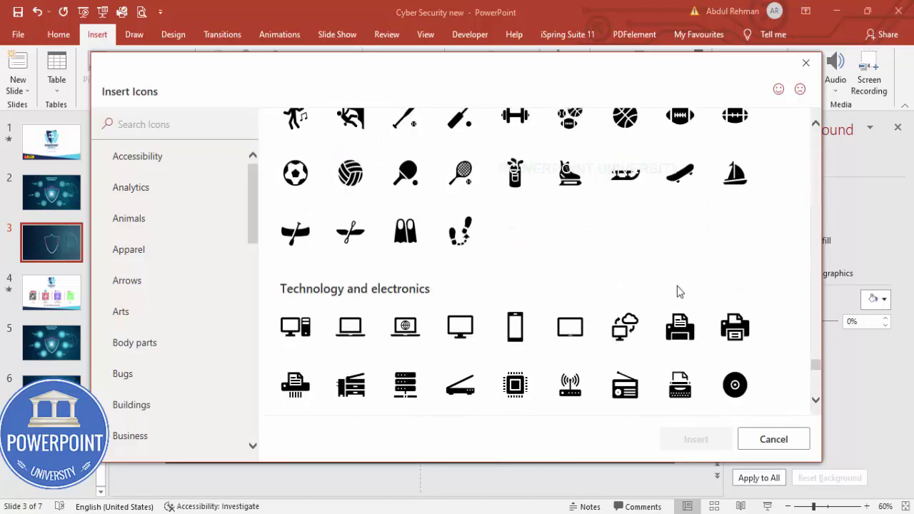
{"action": "scroll", "coordinate": [678, 284], "scroll_direction": "up", "scroll_amount": 5}
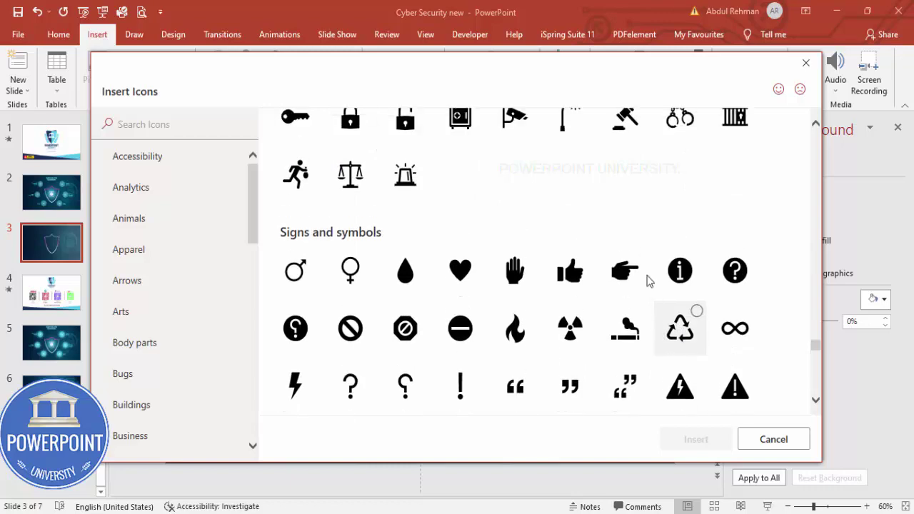
{"action": "left_click", "coordinate": [350, 211]}
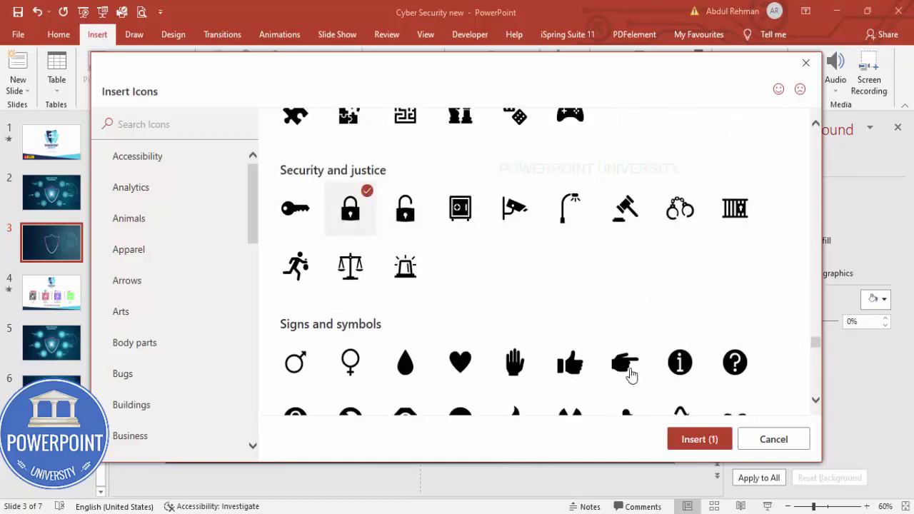
{"action": "left_click", "coordinate": [695, 439]}
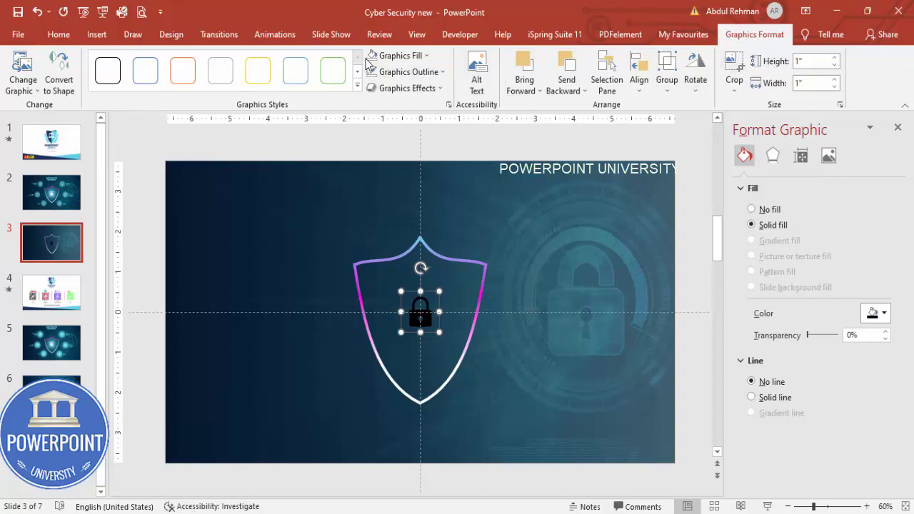
Step: Fill the padlock icon with white
{"action": "left_click", "coordinate": [394, 57]}
{"action": "left_click", "coordinate": [394, 61]}
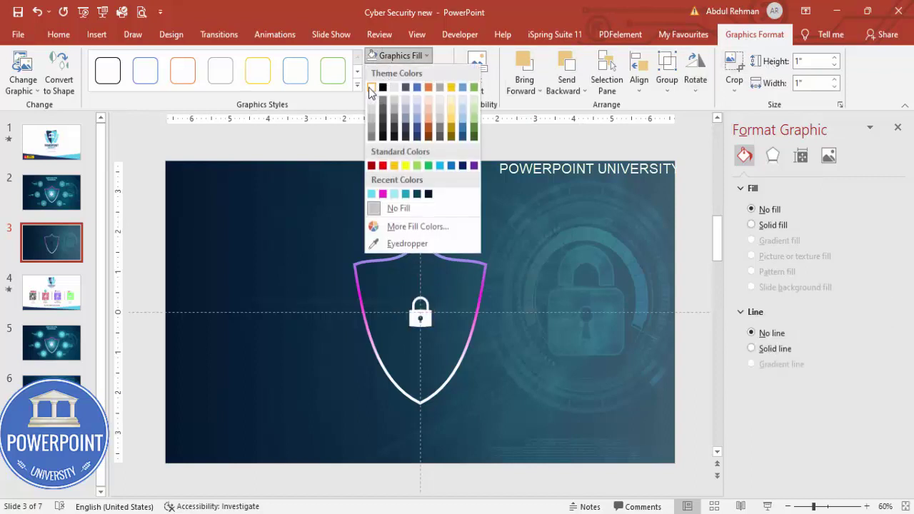
{"action": "left_click", "coordinate": [369, 87]}
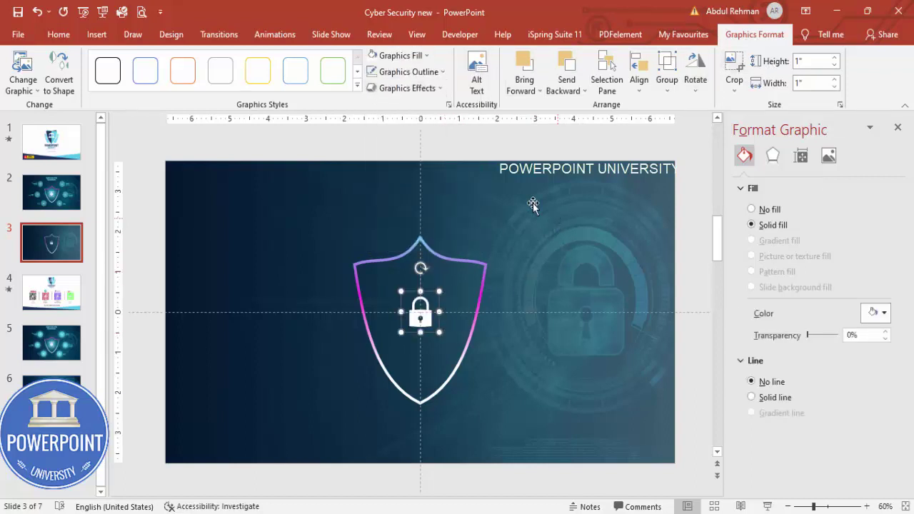
{"action": "left_click", "coordinate": [511, 160]}
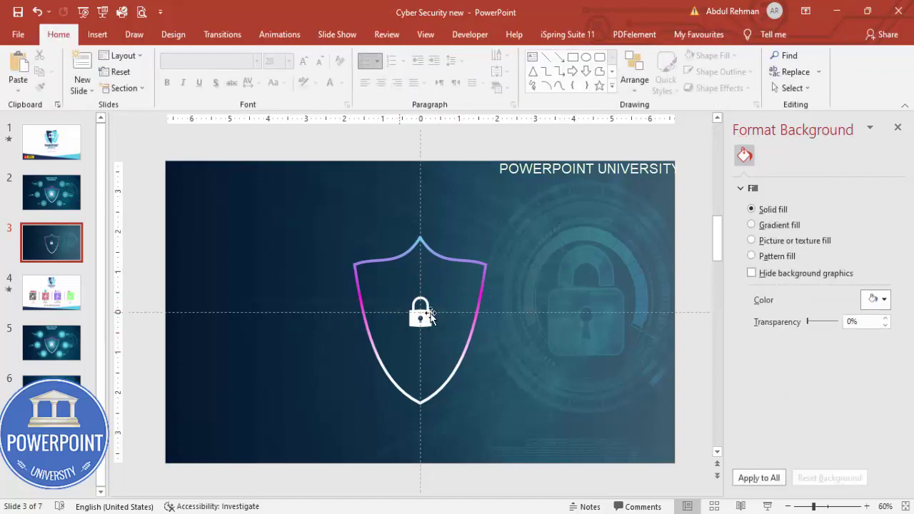
Step: Draw a circle about 4.51" across over the shield and padlock
{"action": "left_click", "coordinate": [96, 33]}
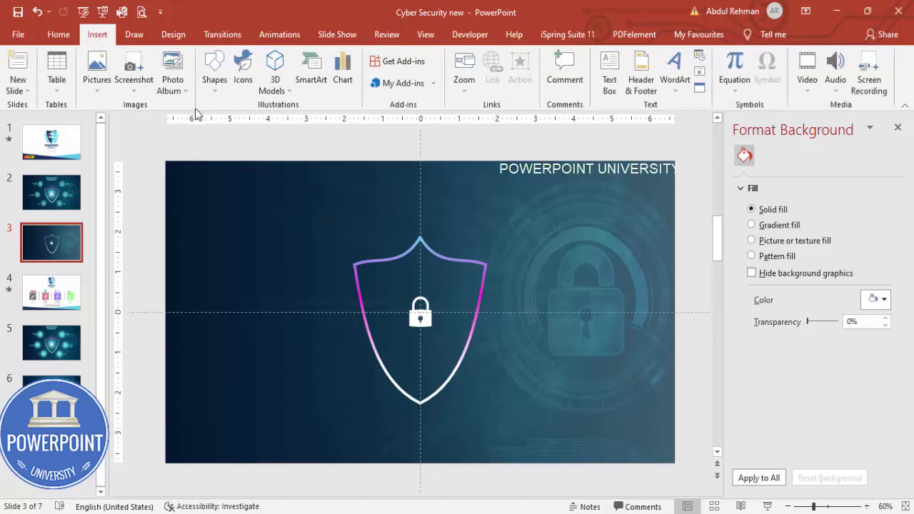
{"action": "left_click", "coordinate": [214, 78]}
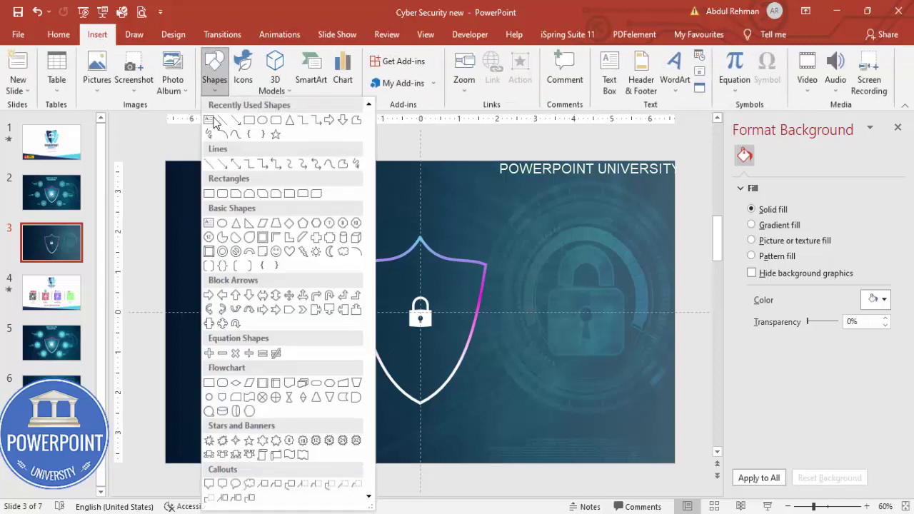
{"action": "left_click", "coordinate": [222, 227]}
{"action": "left_click_drag", "start_coordinate": [338, 233], "coordinate": [507, 415]}
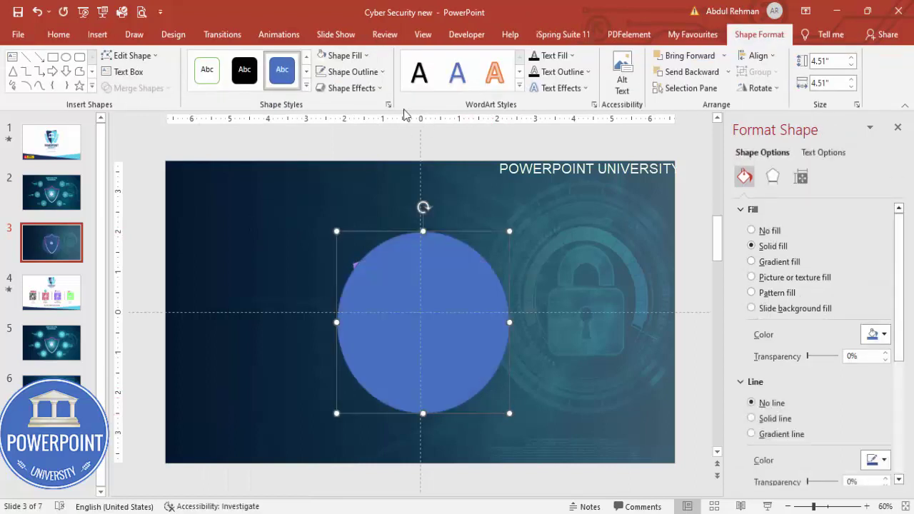
Step: Remove the large circle's outline and fill it with the recent light turquoise color
{"action": "left_click", "coordinate": [376, 72]}
{"action": "left_click", "coordinate": [353, 223]}
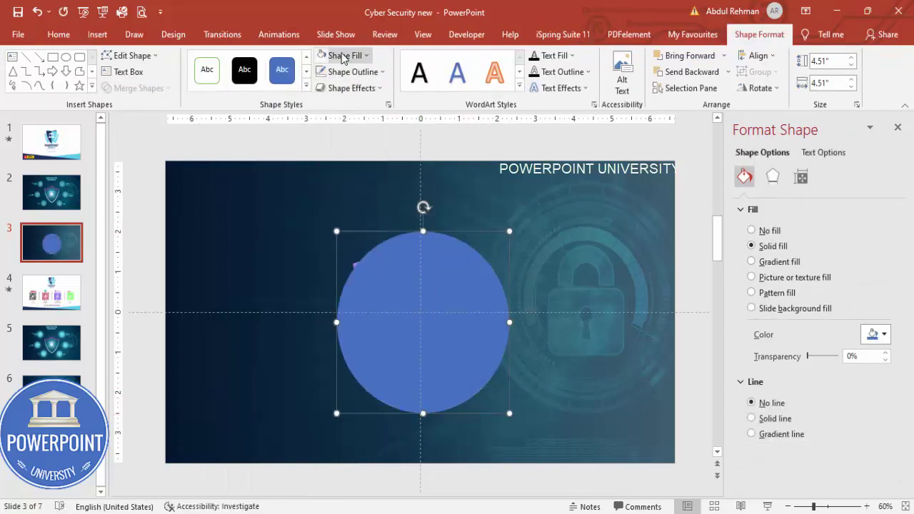
{"action": "left_click", "coordinate": [335, 55]}
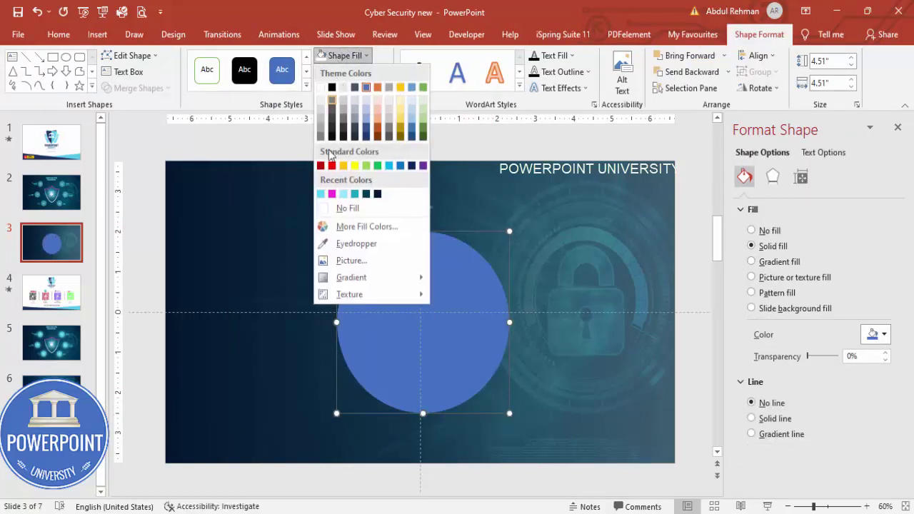
{"action": "left_click", "coordinate": [321, 194]}
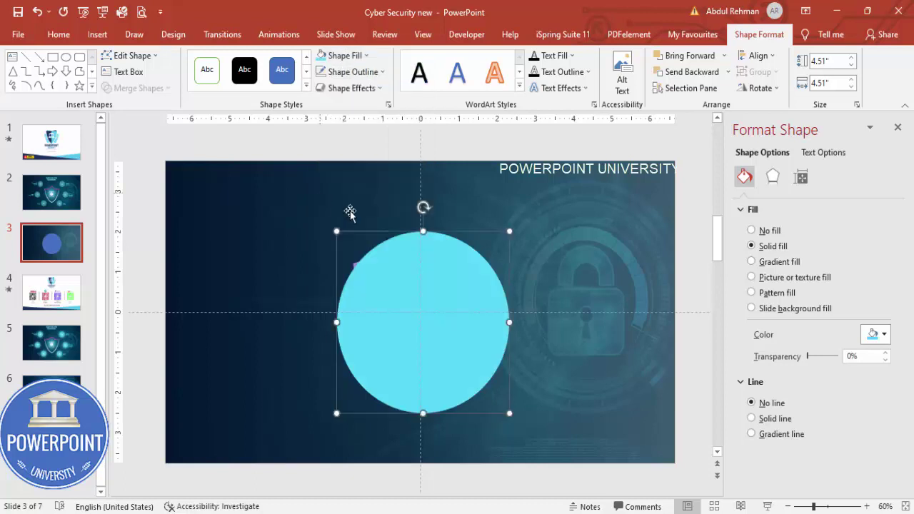
Step: Give the turquoise circle 80 pt soft edges and send it backward behind the shield and padlock
{"action": "left_click", "coordinate": [771, 178]}
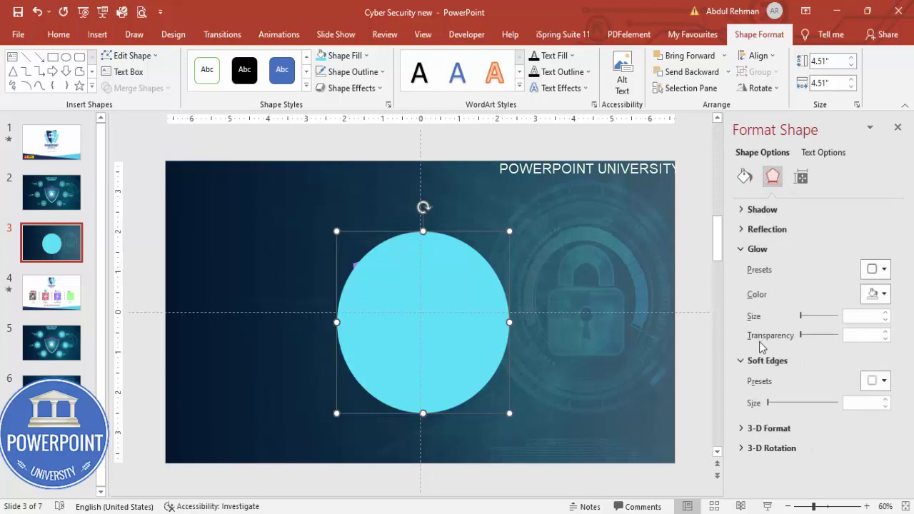
{"action": "left_click", "coordinate": [885, 399]}
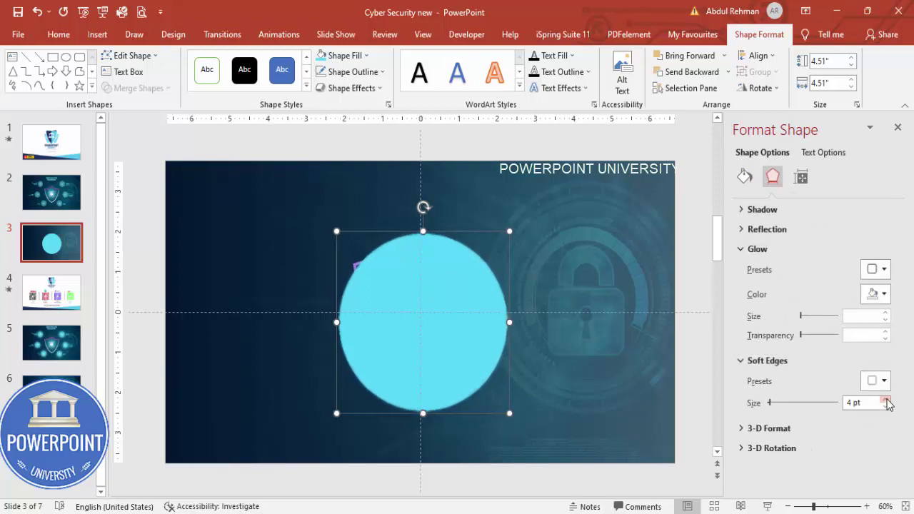
{"action": "left_click_drag", "start_coordinate": [884, 399], "coordinate": [887, 404]}
{"action": "left_click", "coordinate": [699, 73]}
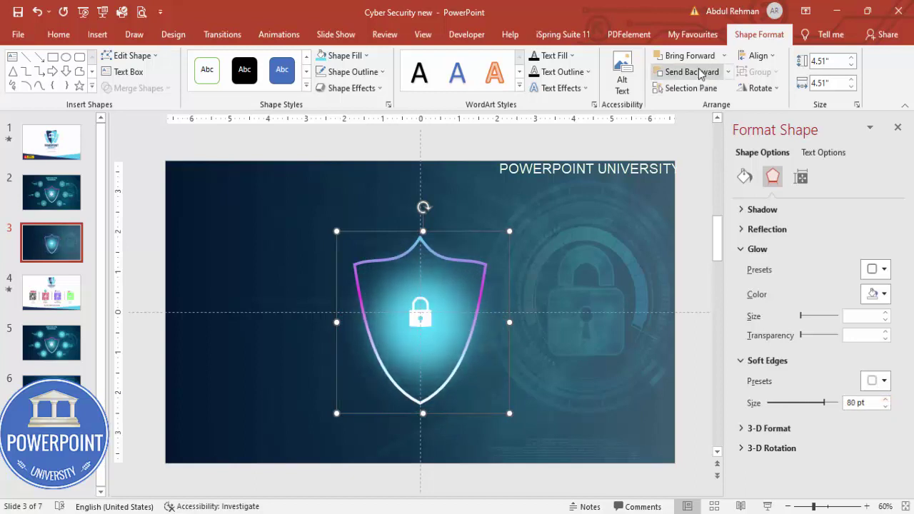
{"action": "left_click", "coordinate": [495, 147]}
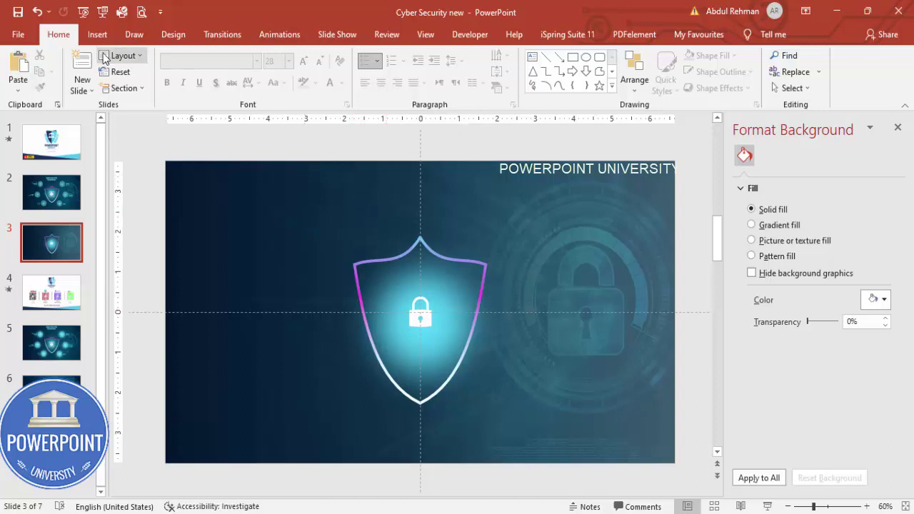
Step: Insert a text box above the shield with the title "Cybersecurity Guidelines" on two lines
{"action": "left_click", "coordinate": [97, 34]}
{"action": "left_click", "coordinate": [608, 75]}
{"action": "left_click_drag", "start_coordinate": [447, 200], "coordinate": [514, 192]}
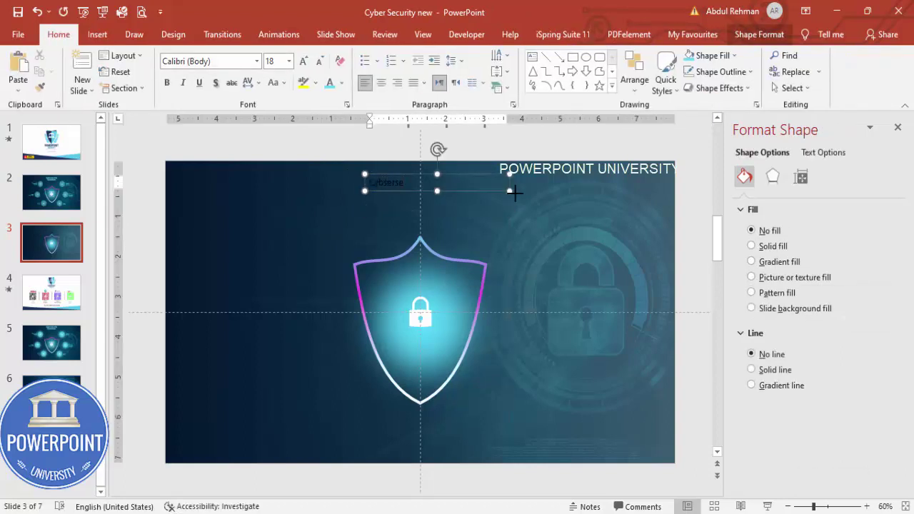
{"action": "type", "text": "Cybersecurity"}
{"action": "key", "text": "Return"}
{"action": "type", "text": "Guidelines"}
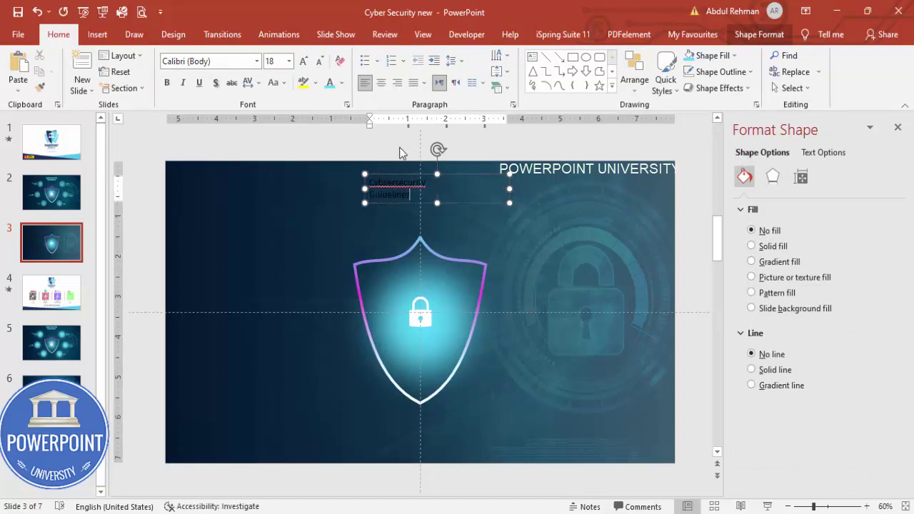
Step: Correct the spelling of "Cybersecurity" in the title and color the title text light turquoise
{"action": "right_click", "coordinate": [398, 182]}
{"action": "left_click", "coordinate": [436, 191]}
{"action": "key", "text": "Escape"}
{"action": "left_click", "coordinate": [329, 83]}
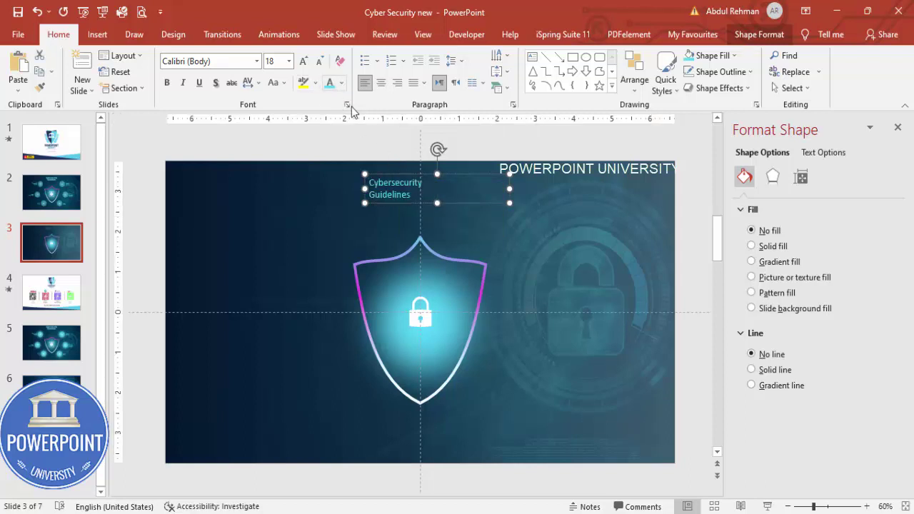
Step: Center-align the title text and set it in Open Sans Semibold at 24 pt
{"action": "left_click", "coordinate": [382, 83]}
{"action": "left_click", "coordinate": [235, 62]}
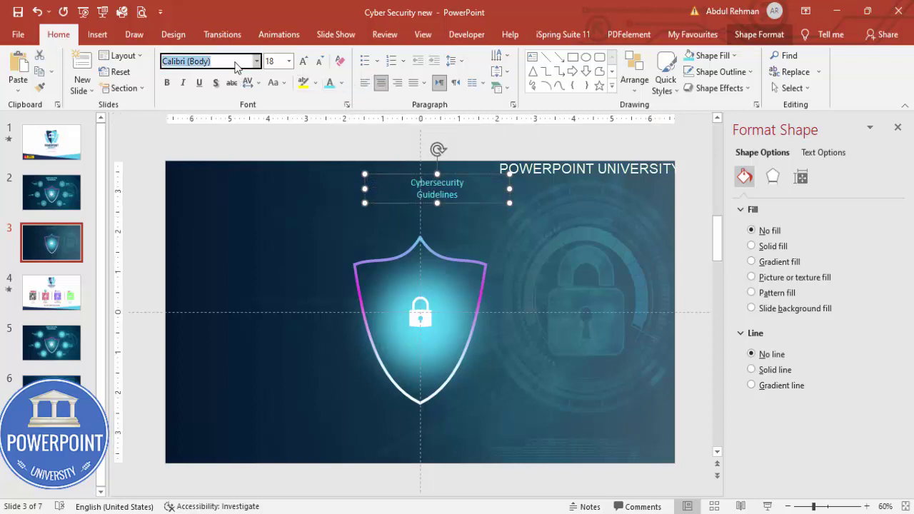
{"action": "type", "text": "Open Sans Semibold"}
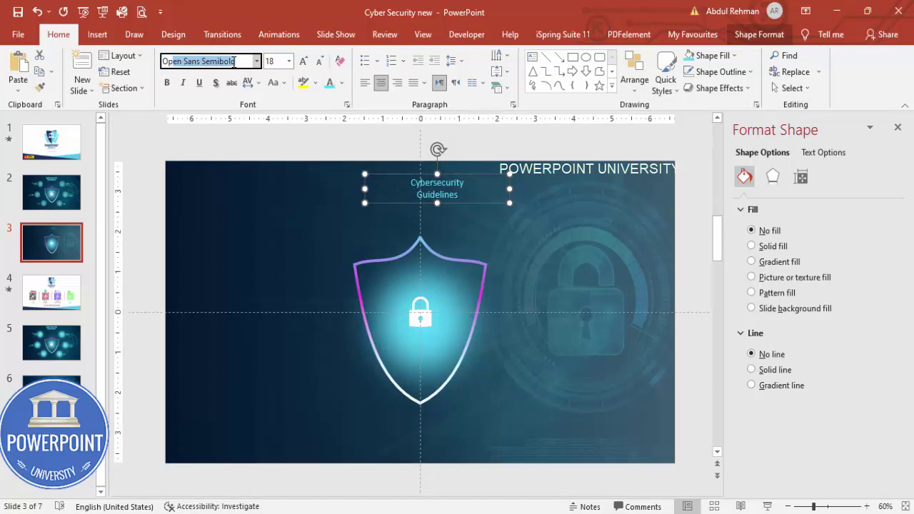
{"action": "key", "text": "Return"}
{"action": "left_click", "coordinate": [306, 63]}
{"action": "left_click", "coordinate": [305, 62]}
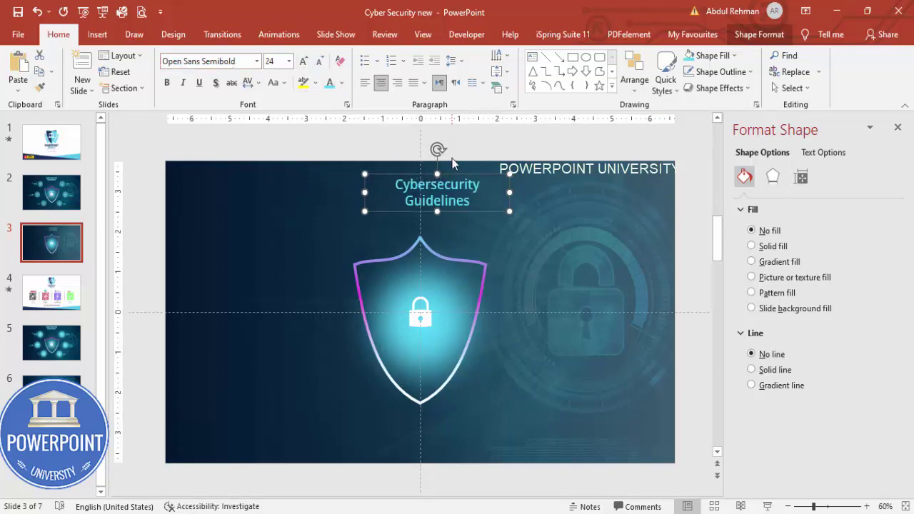
Step: Center the title box above the shield on the vertical guide and enlarge its font by one step
{"action": "left_click_drag", "start_coordinate": [461, 171], "coordinate": [437, 172]}
{"action": "left_click", "coordinate": [303, 63]}
{"action": "left_click", "coordinate": [434, 144]}
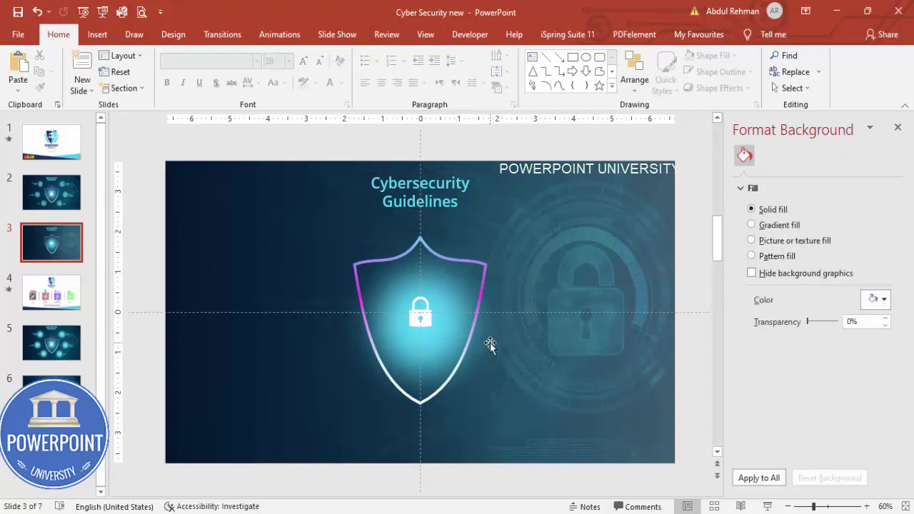
Step: Draw a circle about 1.39" across at the shield's upper left and fill it with light turquoise
{"action": "left_click", "coordinate": [97, 34]}
{"action": "left_click", "coordinate": [215, 82]}
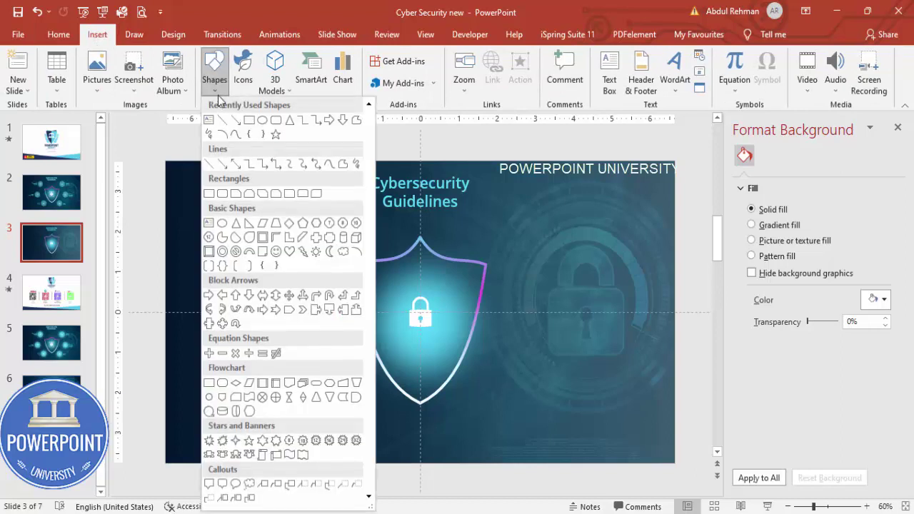
{"action": "left_click", "coordinate": [222, 223]}
{"action": "left_click_drag", "start_coordinate": [269, 220], "coordinate": [322, 276]}
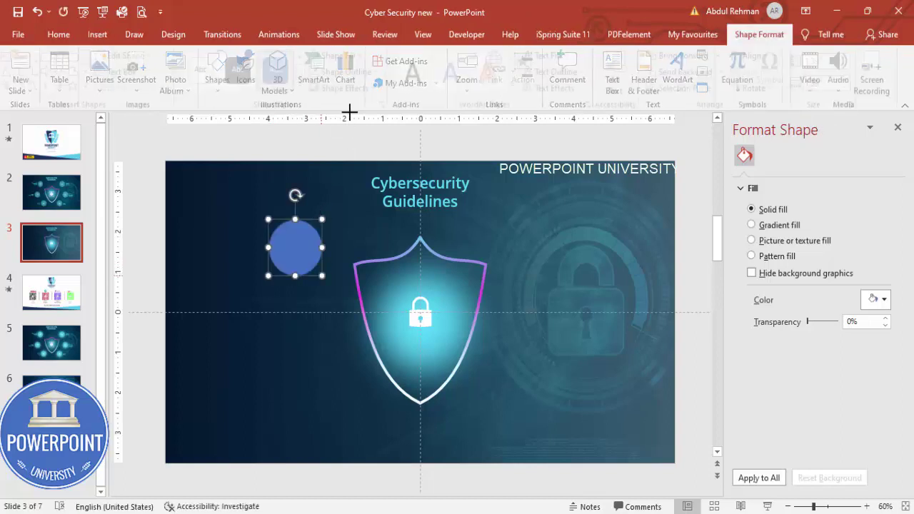
{"action": "left_click", "coordinate": [321, 55]}
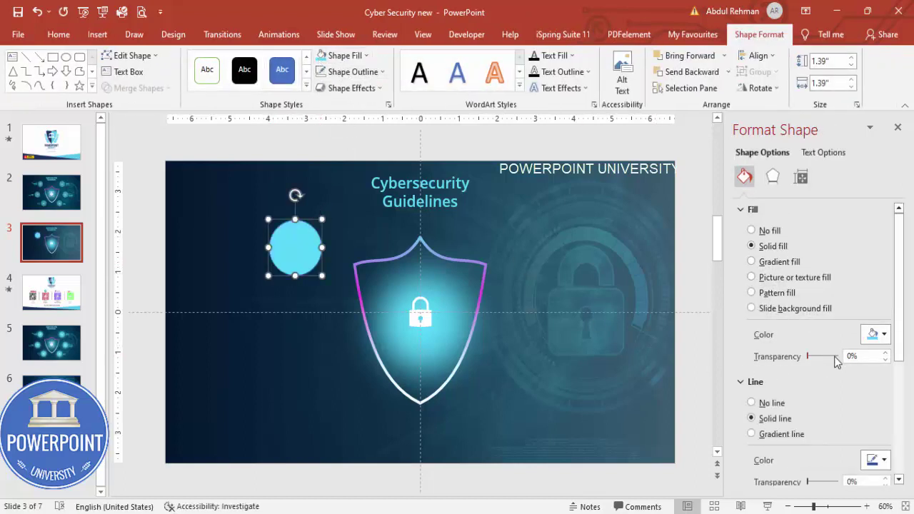
Step: Set the circle's fill transparency to 50% and center a smaller duplicate about 1.11" across inside it
{"action": "left_click_drag", "start_coordinate": [810, 358], "coordinate": [823, 359]}
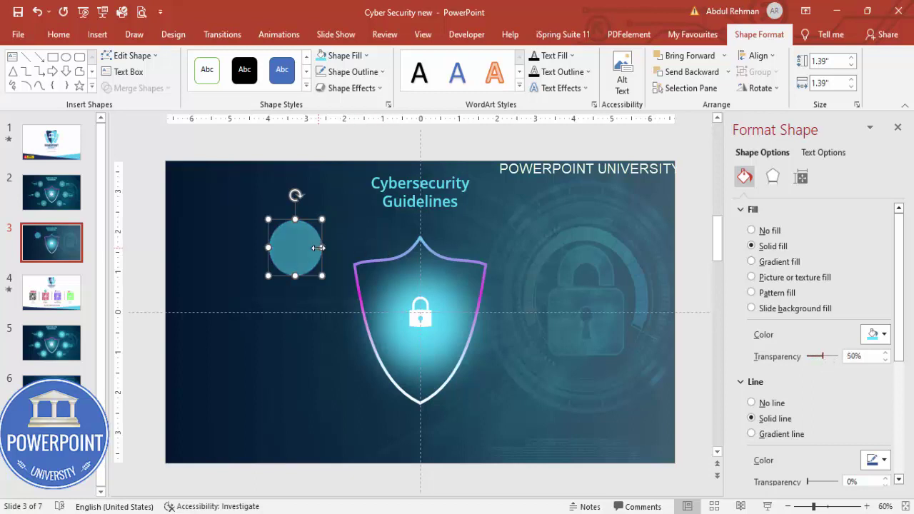
{"action": "key", "text": "ctrl+d"}
{"action": "left_click_drag", "start_coordinate": [274, 226], "coordinate": [298, 245]}
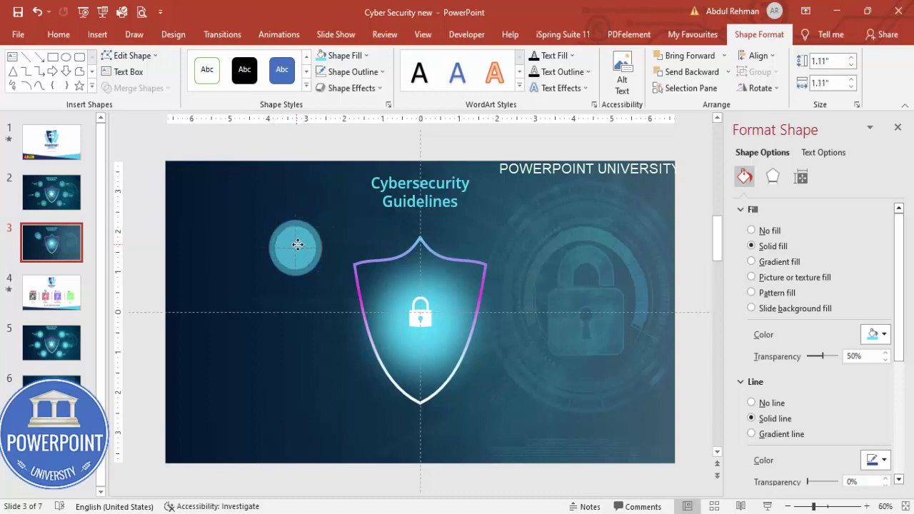
Step: Place copies of the concentric circle pair around the shield, making three pairs on each side
{"action": "left_click_drag", "start_coordinate": [230, 151], "coordinate": [344, 307]}
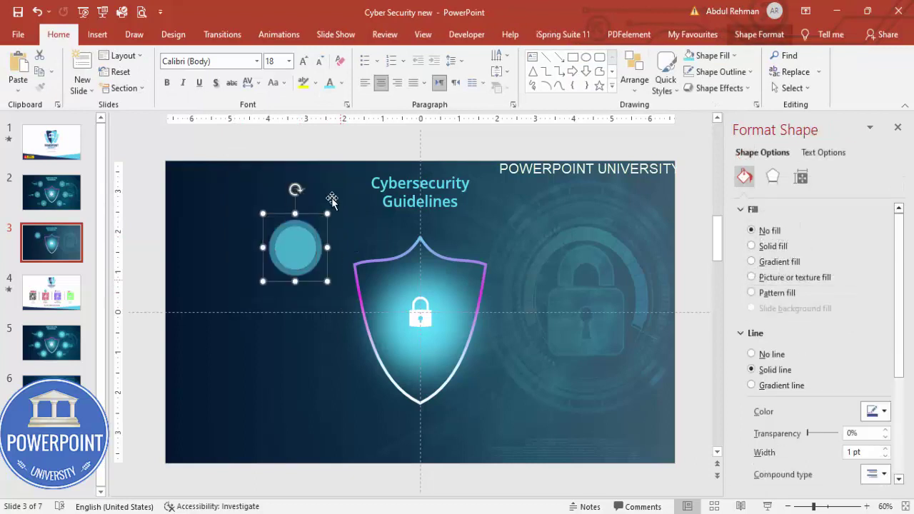
{"action": "left_click_drag", "start_coordinate": [314, 237], "coordinate": [501, 409]}
{"action": "left_click_drag", "start_coordinate": [503, 408], "coordinate": [497, 408]}
{"action": "left_click", "coordinate": [298, 333]}
{"action": "left_click_drag", "start_coordinate": [298, 333], "coordinate": [536, 343]}
{"action": "left_click", "coordinate": [268, 243]}
{"action": "left_click", "coordinate": [304, 251]}
{"action": "left_click_drag", "start_coordinate": [304, 251], "coordinate": [533, 237]}
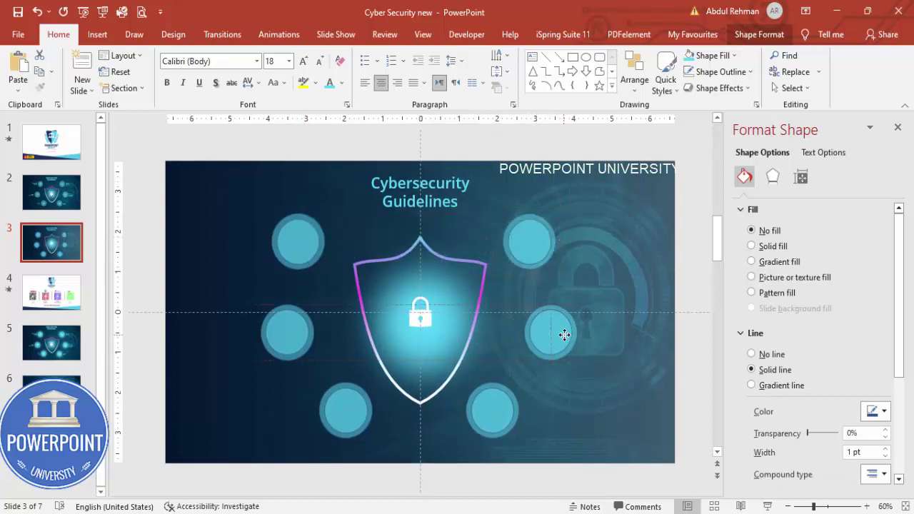
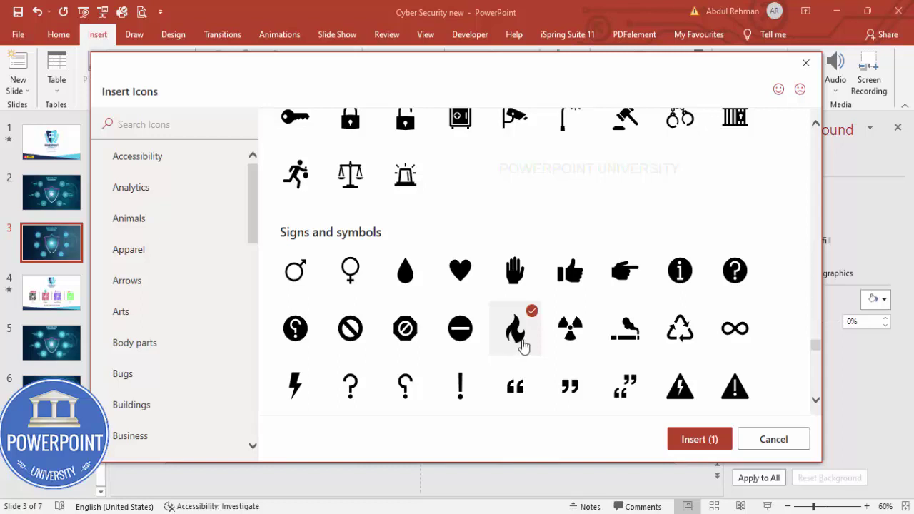
Step: Add the key icon from Security and justice and the globe icon from Location to the icon selection
{"action": "scroll", "coordinate": [546, 328], "scroll_direction": "up", "scroll_amount": 1}
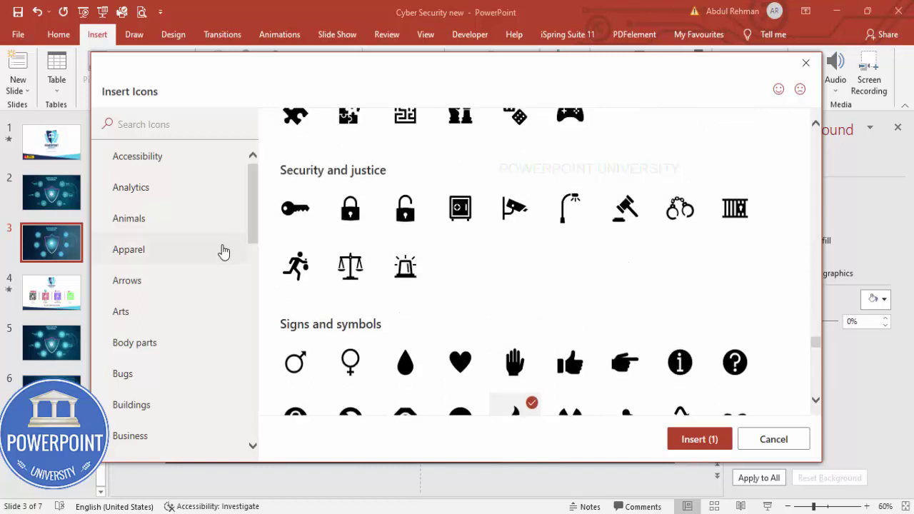
{"action": "left_click", "coordinate": [295, 207]}
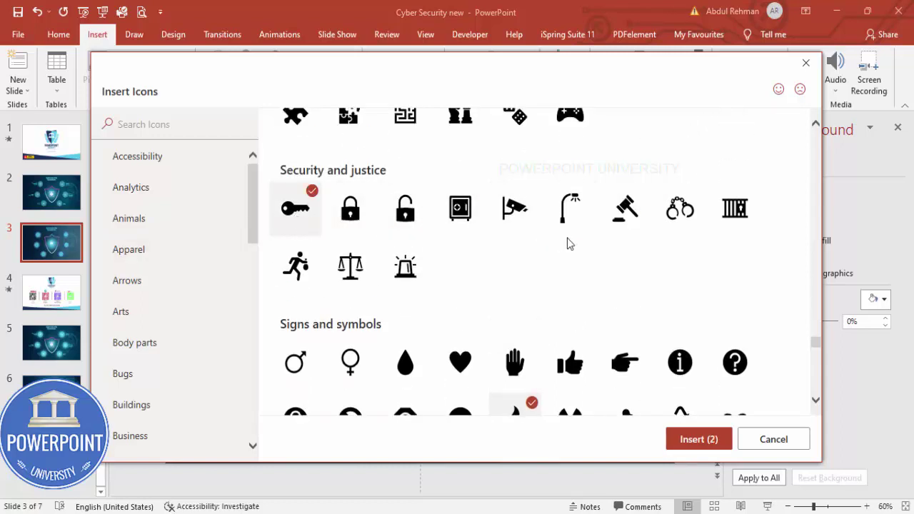
{"action": "scroll", "coordinate": [565, 237], "scroll_direction": "up", "scroll_amount": 3}
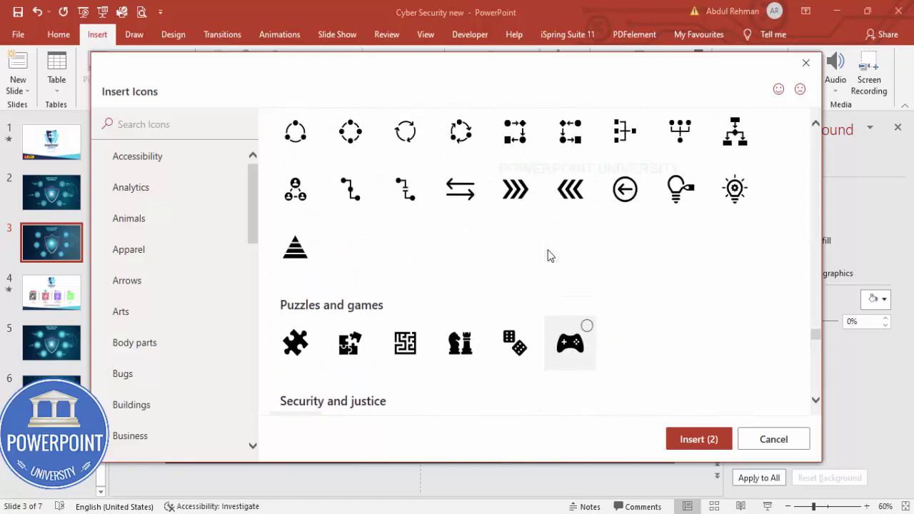
{"action": "scroll", "coordinate": [548, 256], "scroll_direction": "up", "scroll_amount": 2}
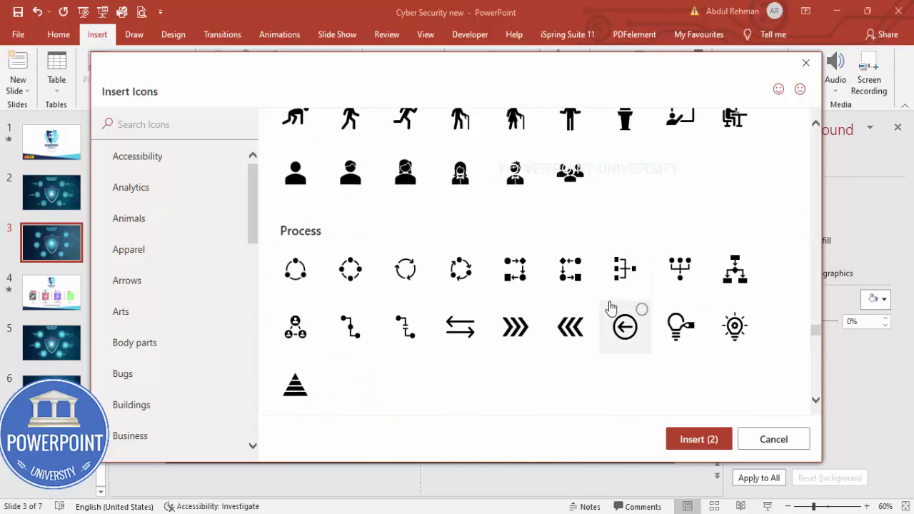
{"action": "scroll", "coordinate": [611, 303], "scroll_direction": "up", "scroll_amount": 10}
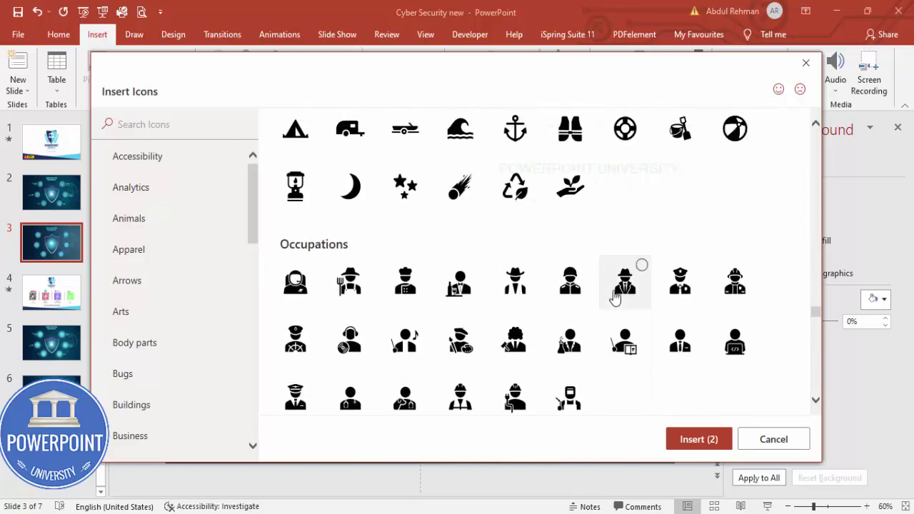
{"action": "scroll", "coordinate": [615, 299], "scroll_direction": "up", "scroll_amount": 5}
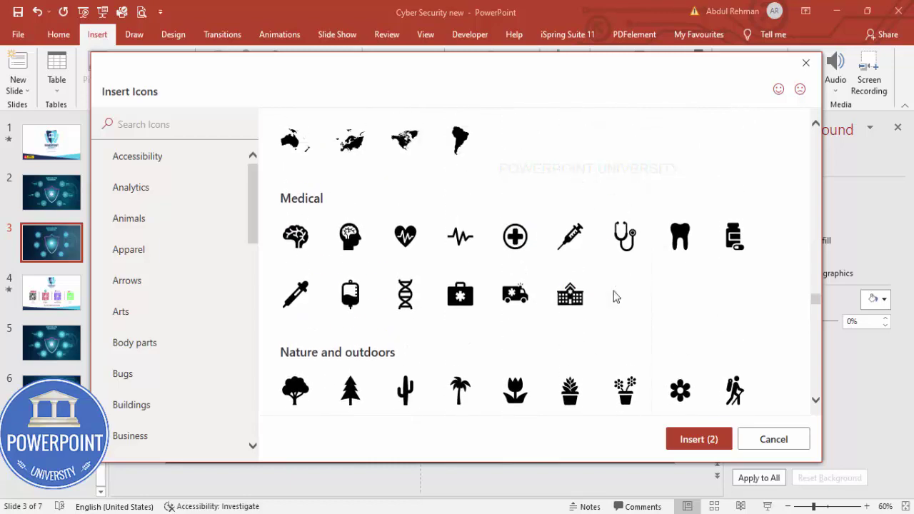
{"action": "scroll", "coordinate": [616, 297], "scroll_direction": "up", "scroll_amount": 3}
{"action": "left_click", "coordinate": [295, 200]}
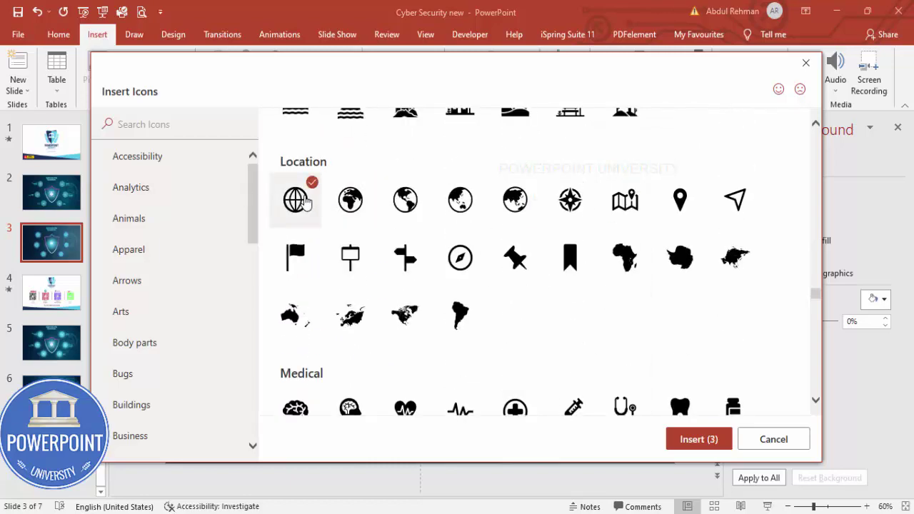
Step: Add the open @ envelope and cloud download icons from Communication to the selection and insert all chosen icons
{"action": "scroll", "coordinate": [525, 264], "scroll_direction": "up", "scroll_amount": 3}
{"action": "scroll", "coordinate": [527, 266], "scroll_direction": "up", "scroll_amount": 6}
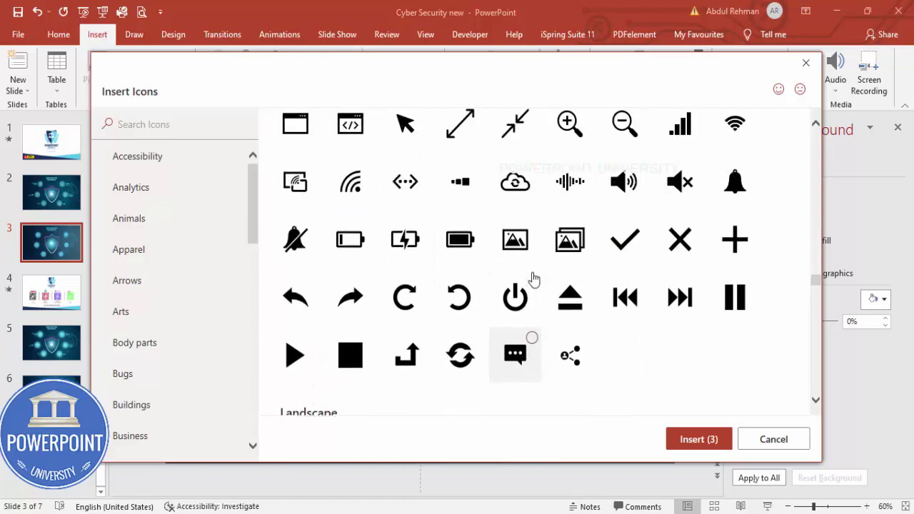
{"action": "scroll", "coordinate": [532, 277], "scroll_direction": "up", "scroll_amount": 6}
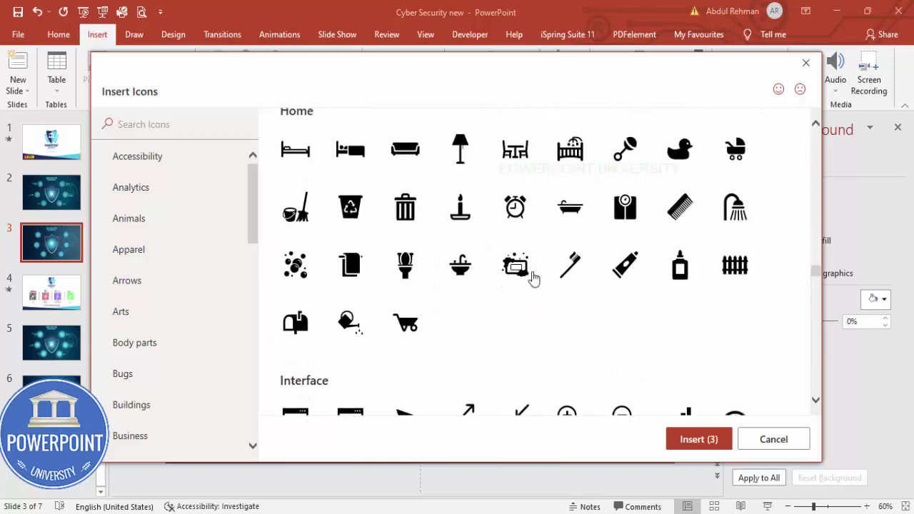
{"action": "scroll", "coordinate": [532, 277], "scroll_direction": "up", "scroll_amount": 6}
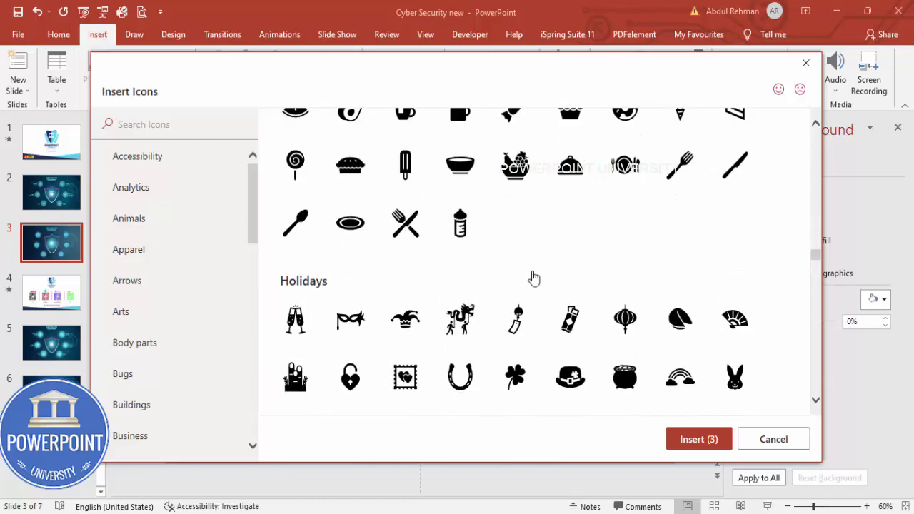
{"action": "scroll", "coordinate": [531, 277], "scroll_direction": "up", "scroll_amount": 6}
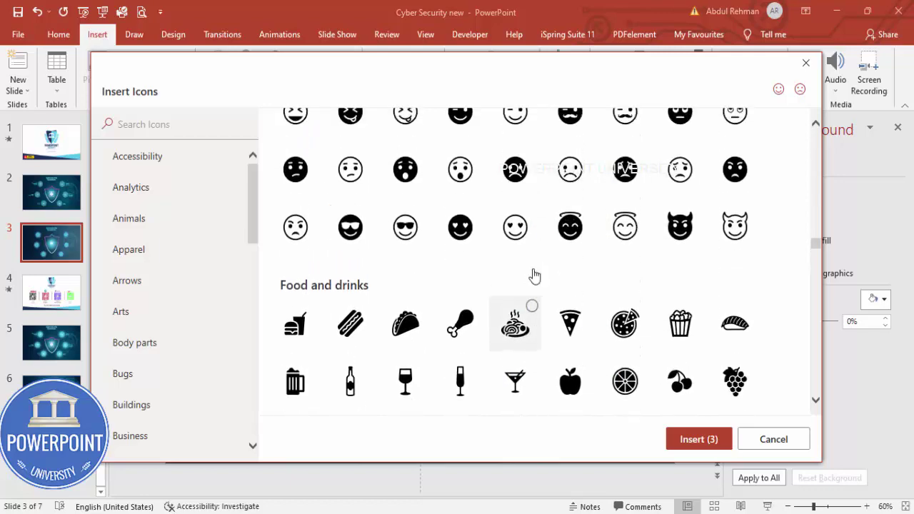
{"action": "scroll", "coordinate": [534, 275], "scroll_direction": "up", "scroll_amount": 1}
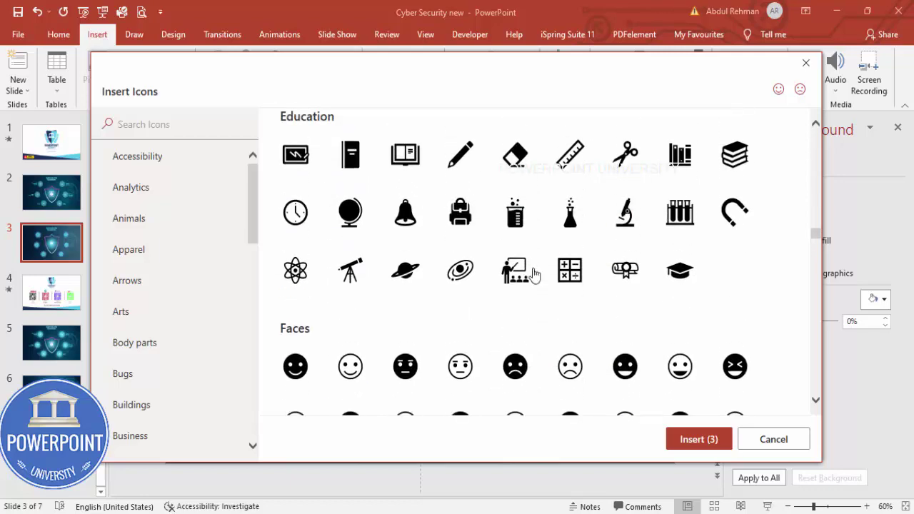
{"action": "scroll", "coordinate": [534, 275], "scroll_direction": "up", "scroll_amount": 3}
{"action": "scroll", "coordinate": [533, 275], "scroll_direction": "up", "scroll_amount": 5}
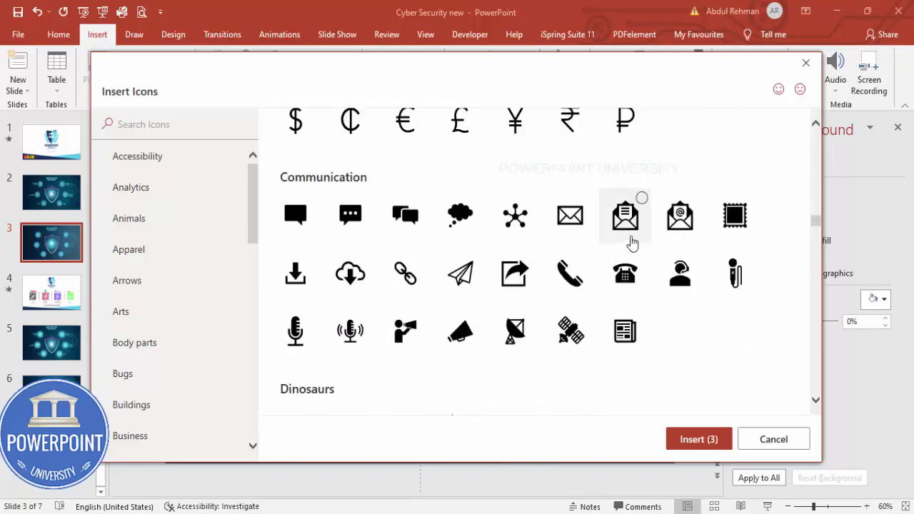
{"action": "left_click", "coordinate": [664, 225]}
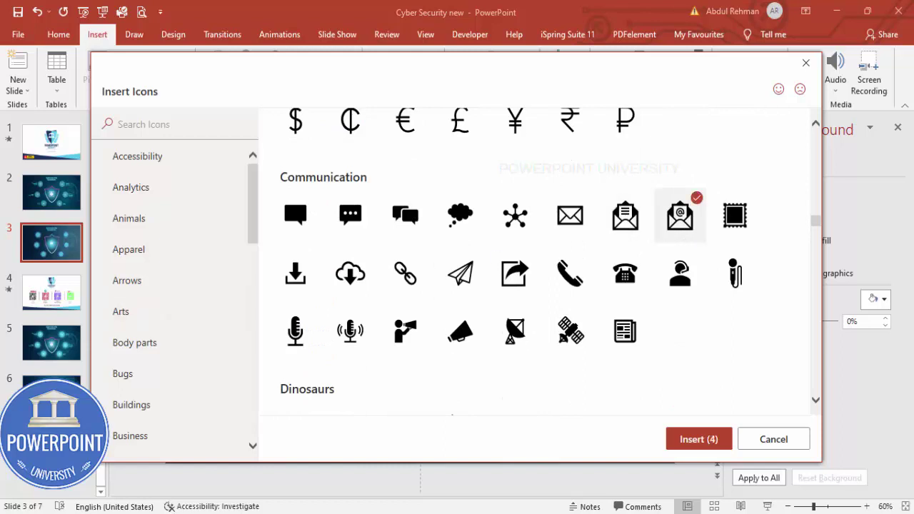
{"action": "left_click", "coordinate": [341, 279]}
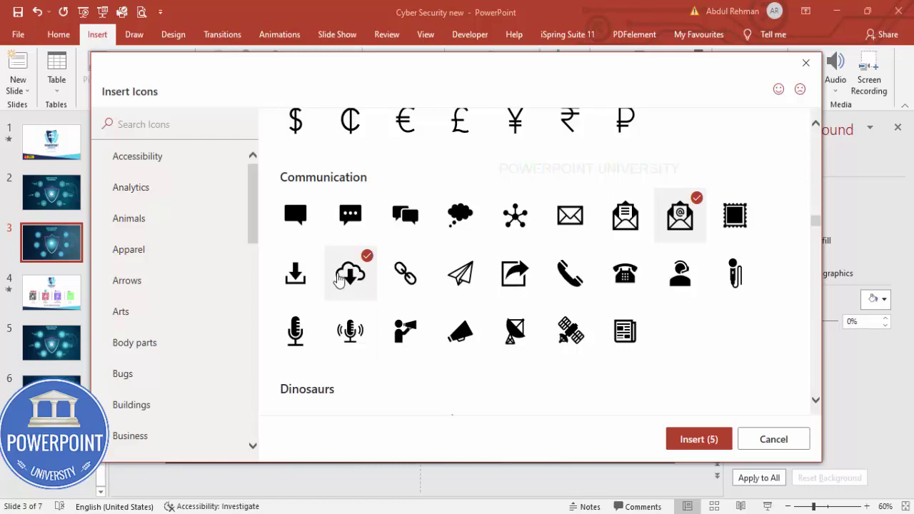
{"action": "left_click", "coordinate": [685, 437]}
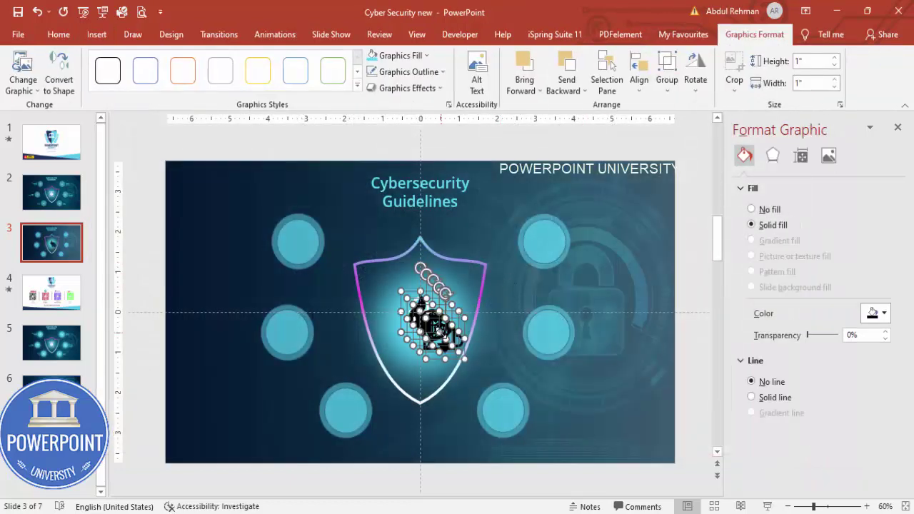
Step: Move the inserted icons to the slide's upper right area and set their height to 0.5"
{"action": "left_click_drag", "start_coordinate": [438, 331], "coordinate": [614, 210]}
{"action": "key", "text": "ctrl+z"}
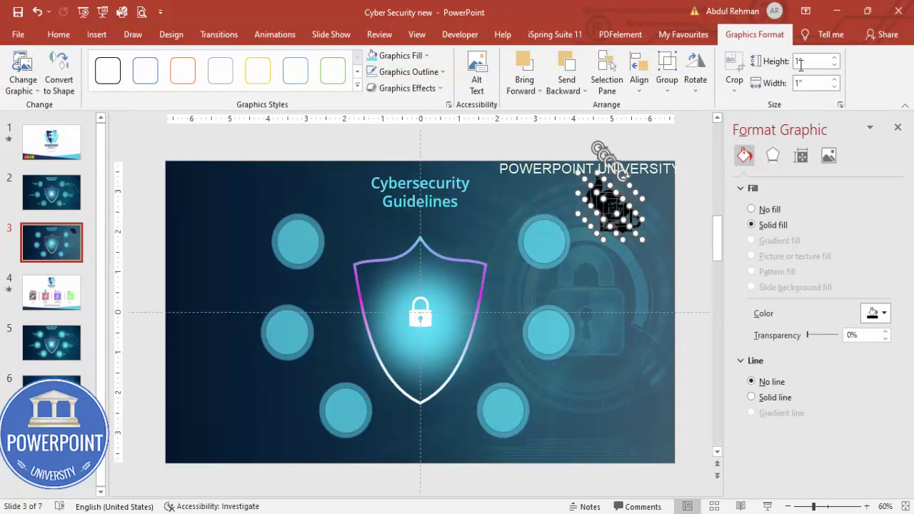
{"action": "left_click", "coordinate": [807, 65]}
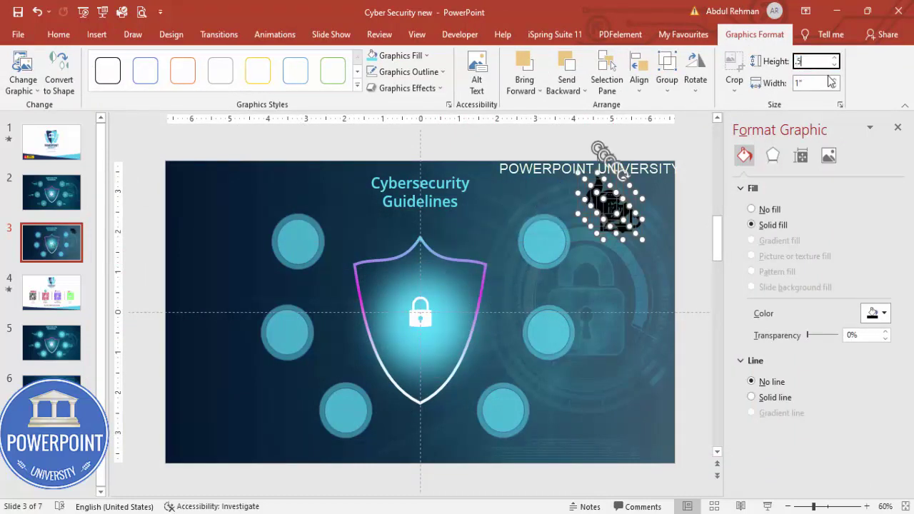
{"action": "type", "text": ".5"}
{"action": "key", "text": "Return"}
Step: Fill all the inserted icons with white and deselect them
{"action": "left_click", "coordinate": [403, 58]}
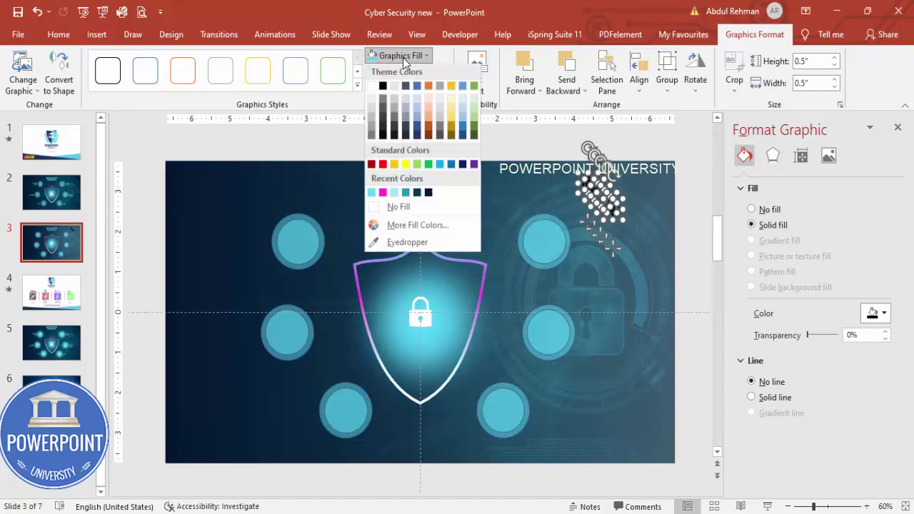
{"action": "left_click", "coordinate": [371, 85]}
{"action": "left_click", "coordinate": [603, 209]}
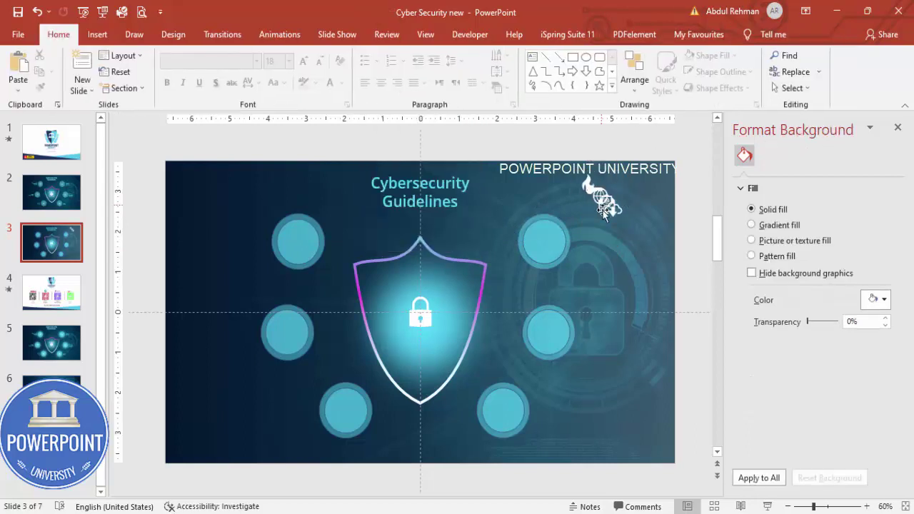
Step: Center the cloud download icon in the shield's middle-left circle and the flame icon in the lower-left circle
{"action": "left_click_drag", "start_coordinate": [610, 207], "coordinate": [287, 330]}
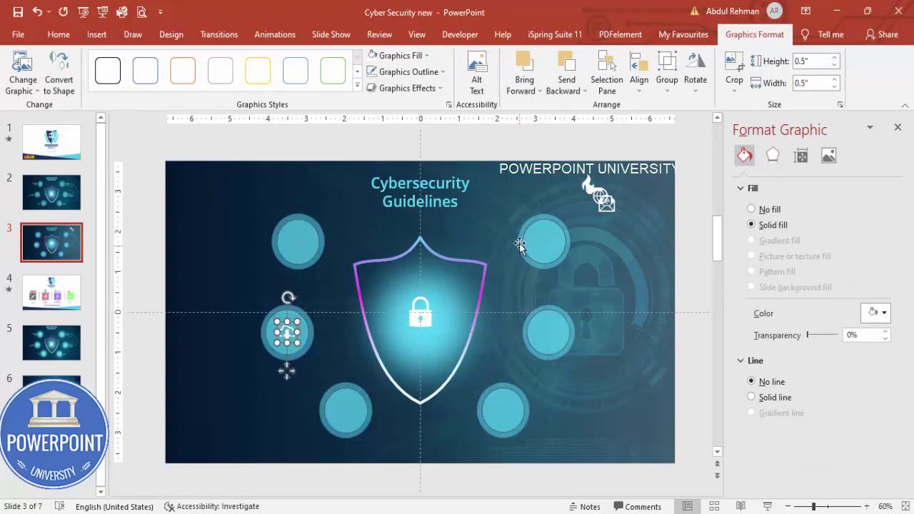
{"action": "left_click_drag", "start_coordinate": [584, 187], "coordinate": [346, 410]}
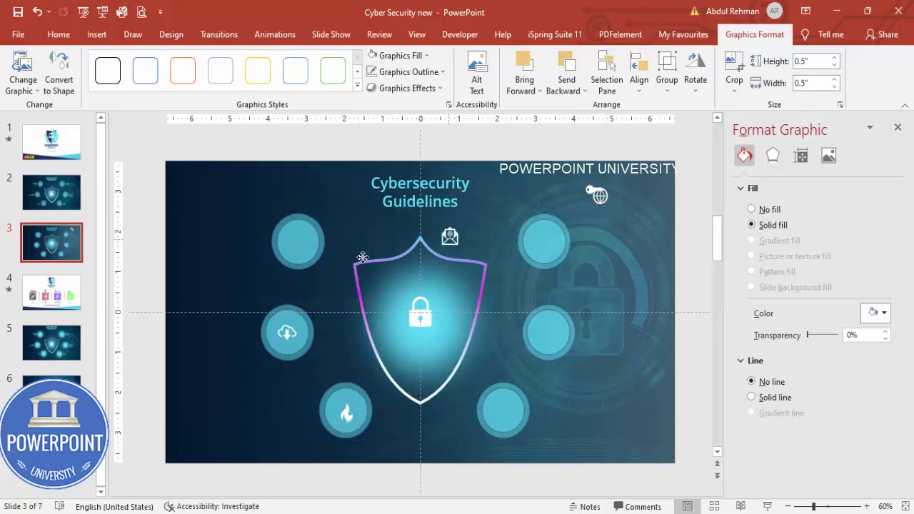